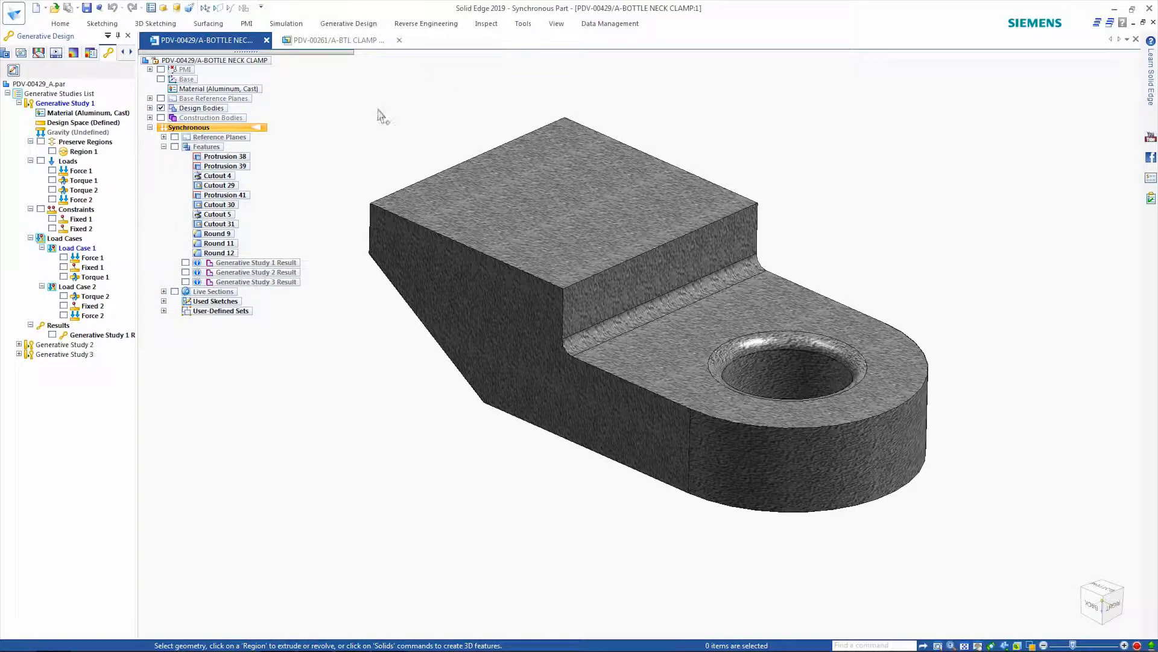
- Open the manufacturing settings for Generative Study 1
left_click(348, 23)
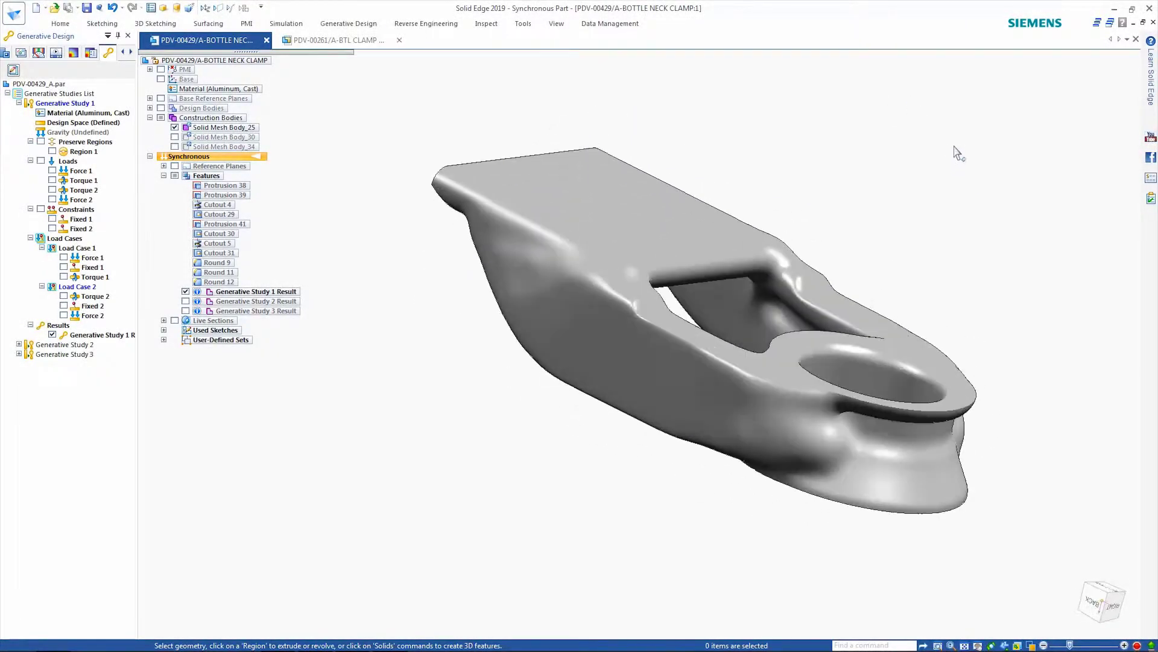
left_click(370, 25)
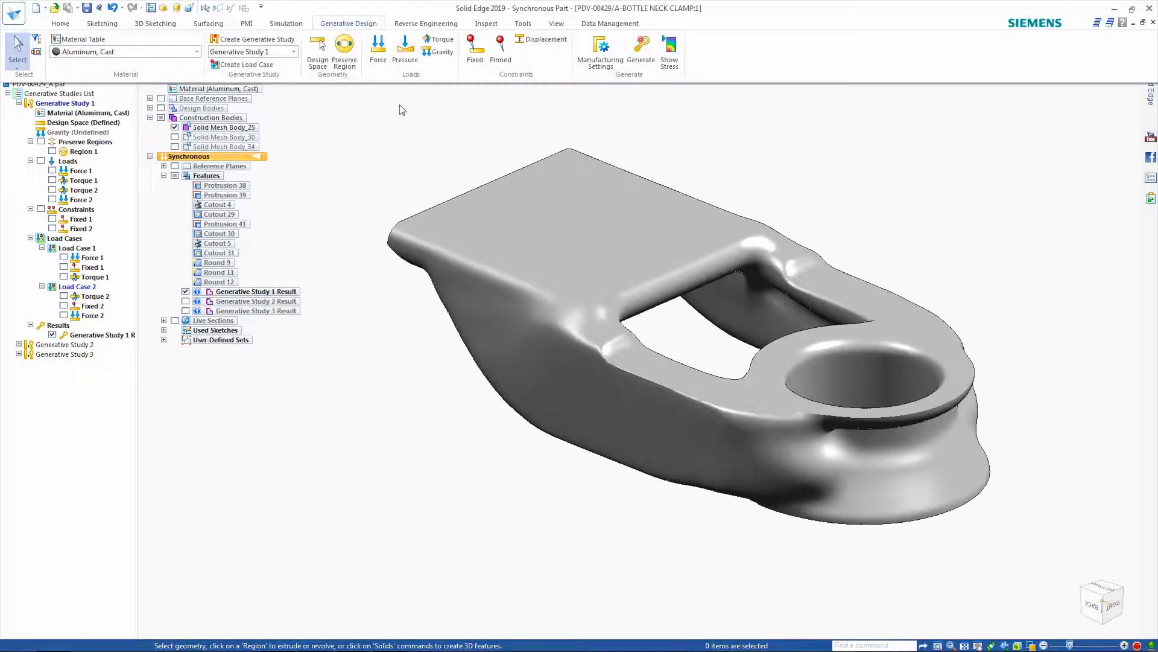
left_click(607, 58)
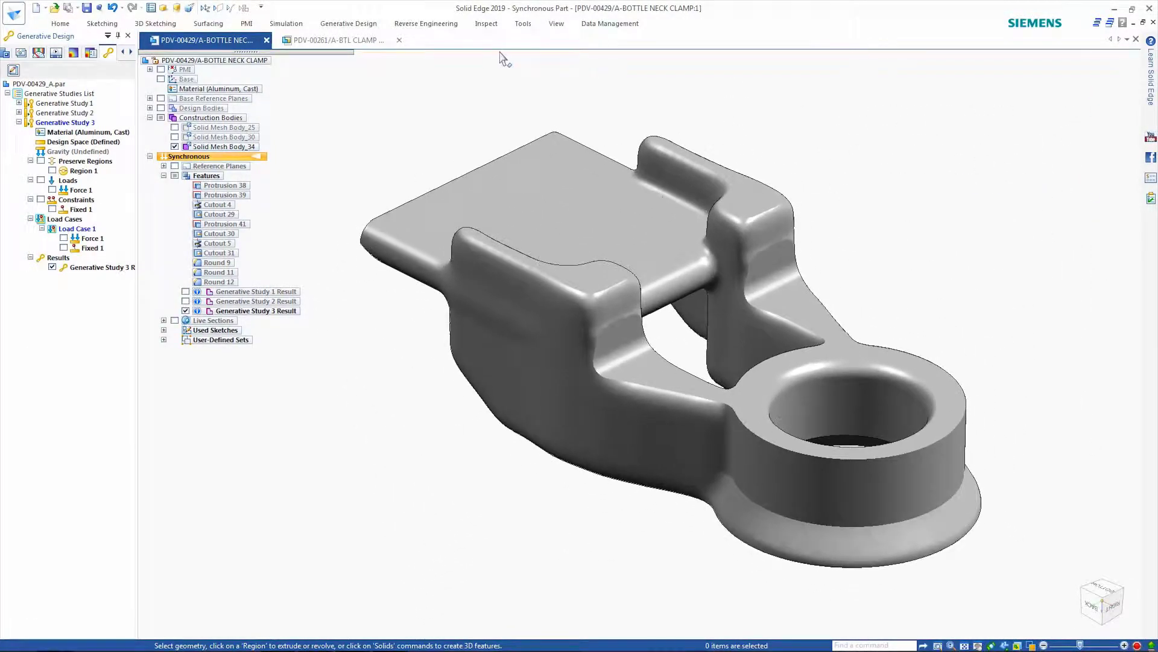
- Review the study generation options of Generative Study 3, close them without generating, and show the stress results
left_click(367, 24)
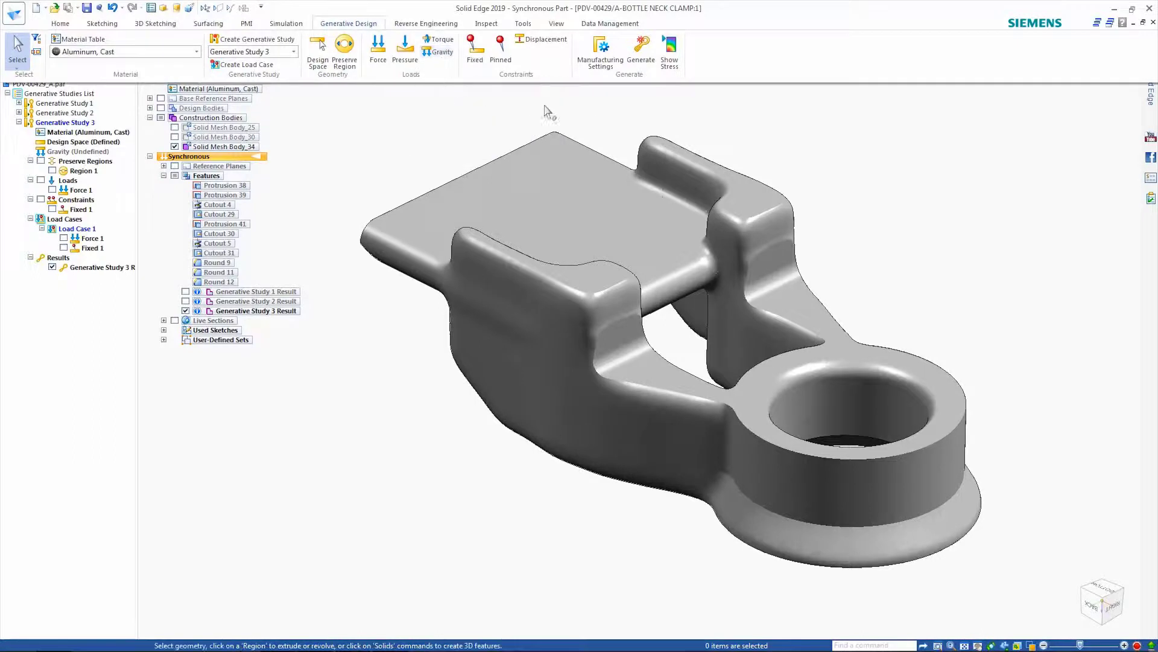
left_click(642, 51)
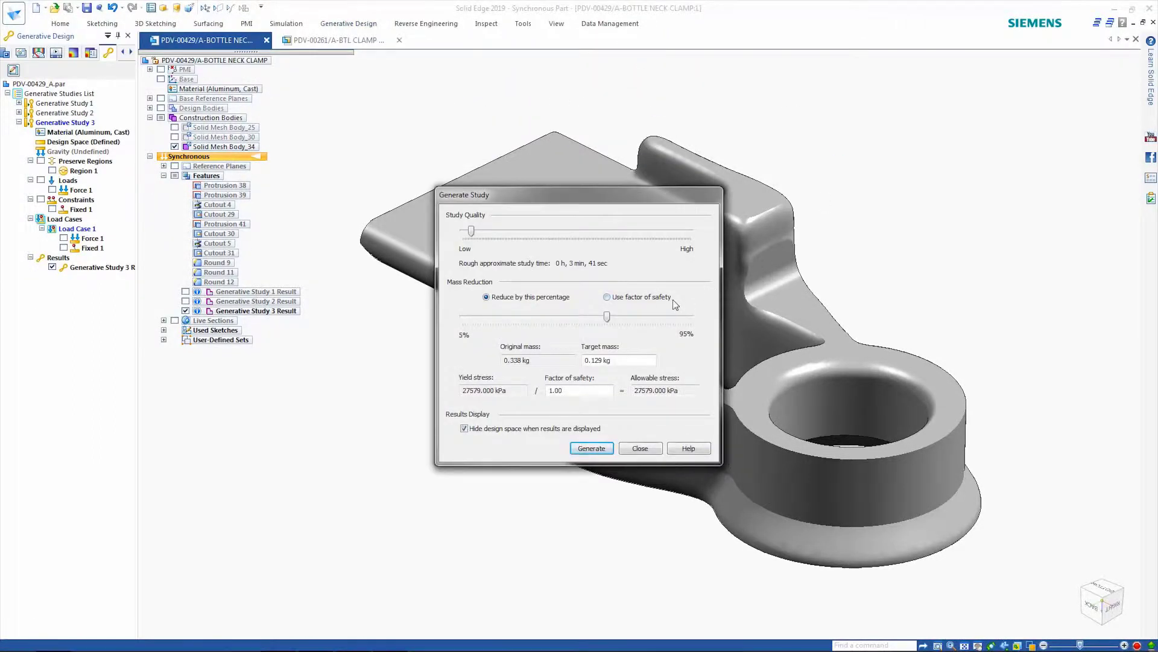
left_click(642, 450)
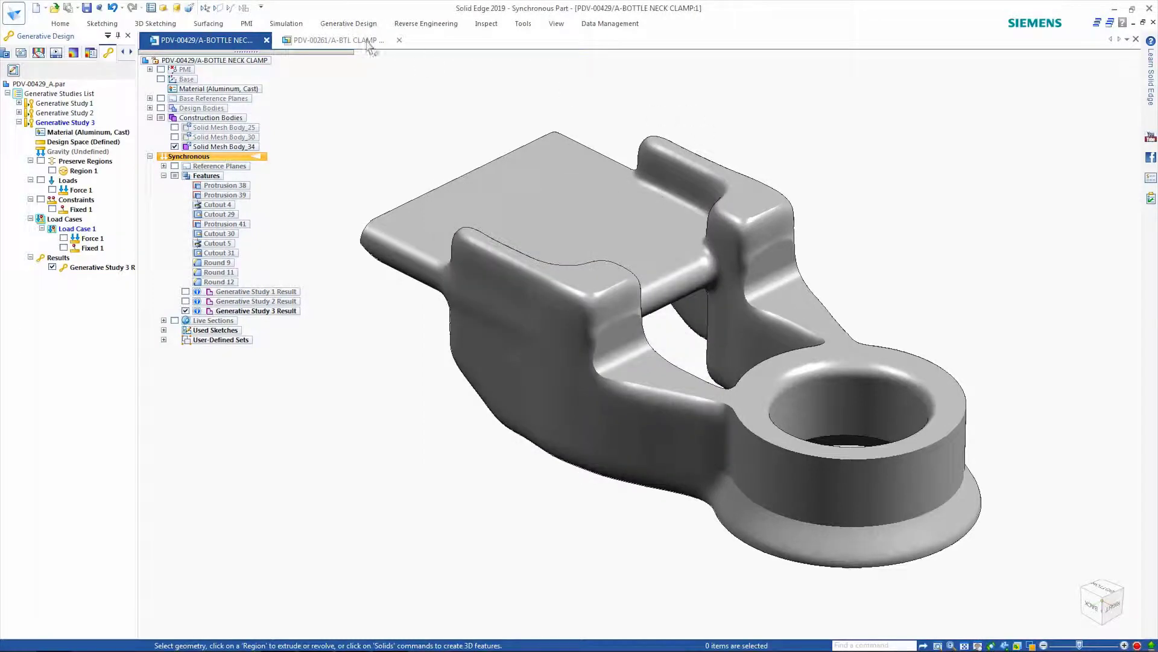
left_click(349, 23)
left_click(684, 65)
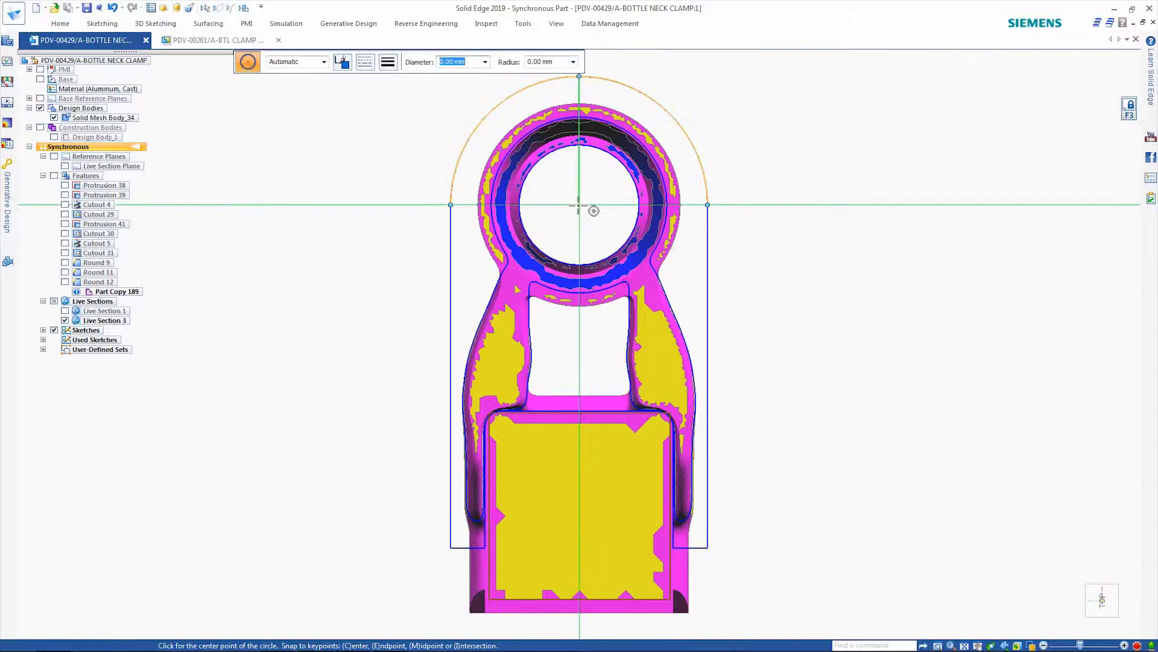
- Draw a 32 mm circle centred on the neck clamp's ring and cut it upward through the ring
left_click(577, 205)
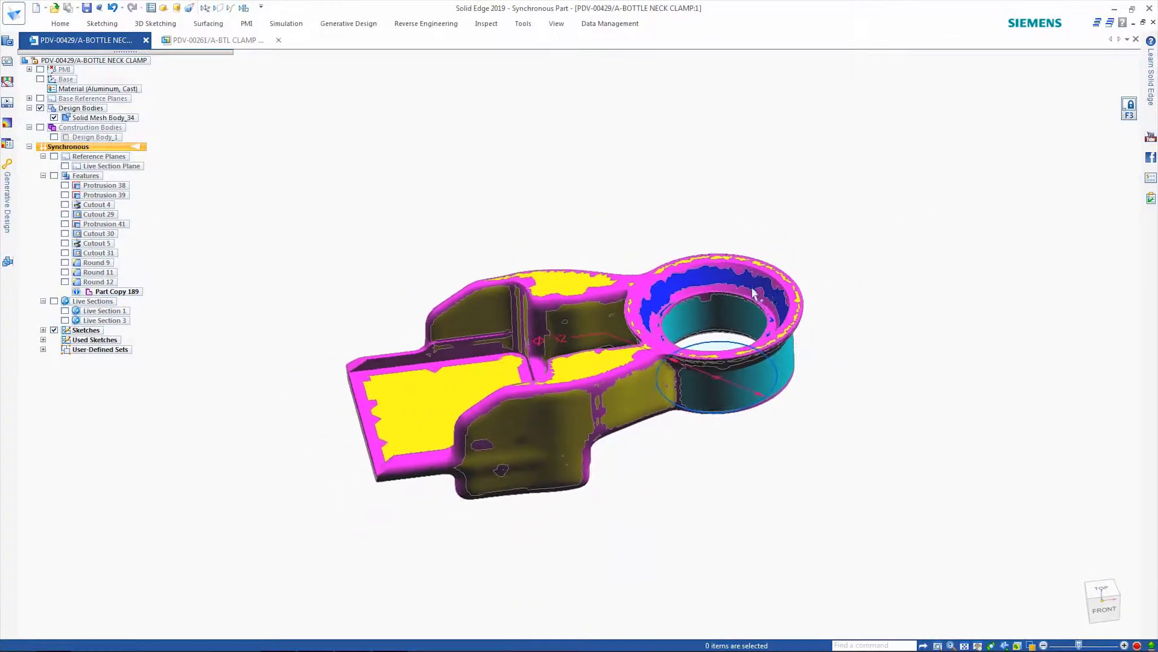
left_click(719, 349)
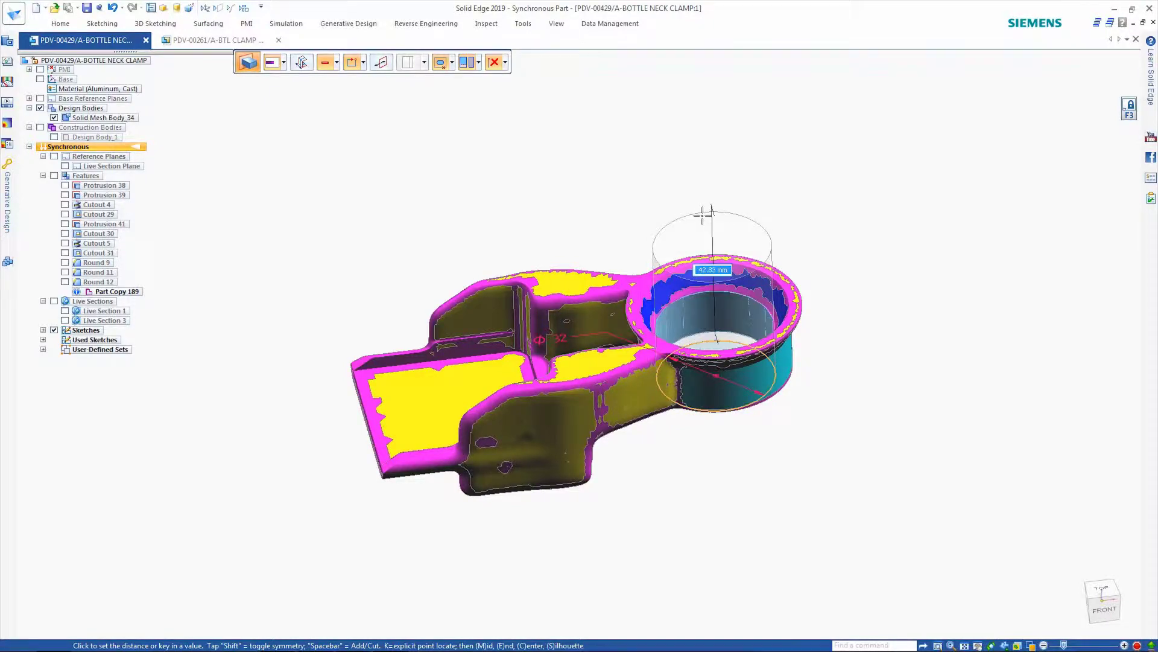
left_click(703, 214)
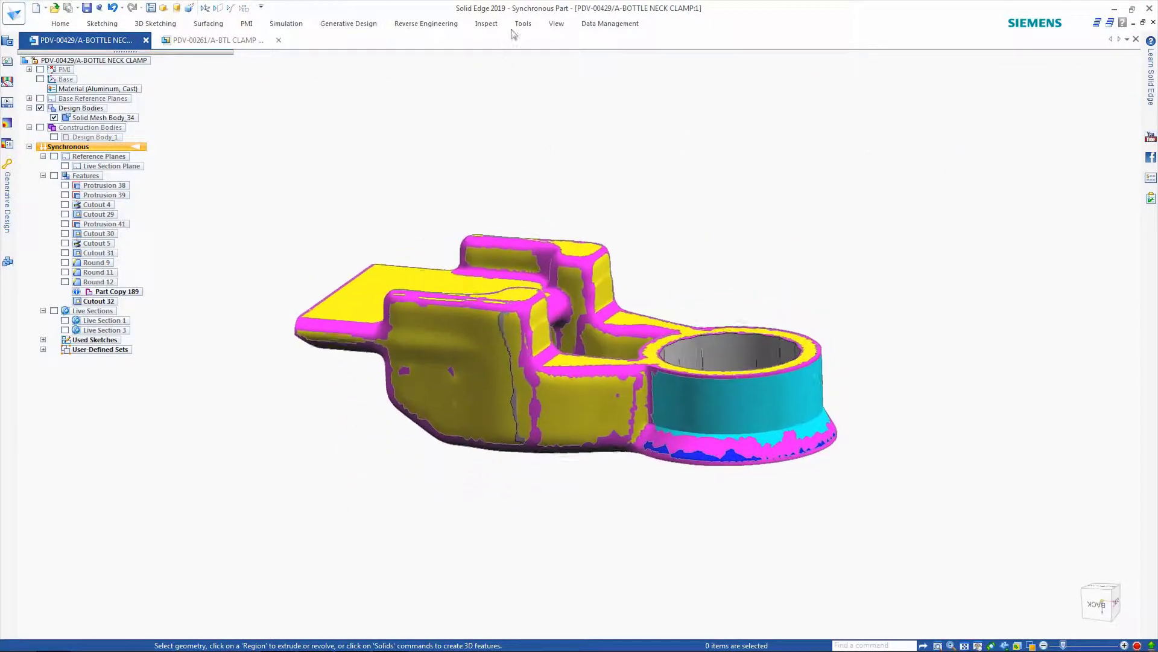
- Paint the whole neck clamp body with the Blue (dull) style
left_click(522, 24)
left_click(398, 39)
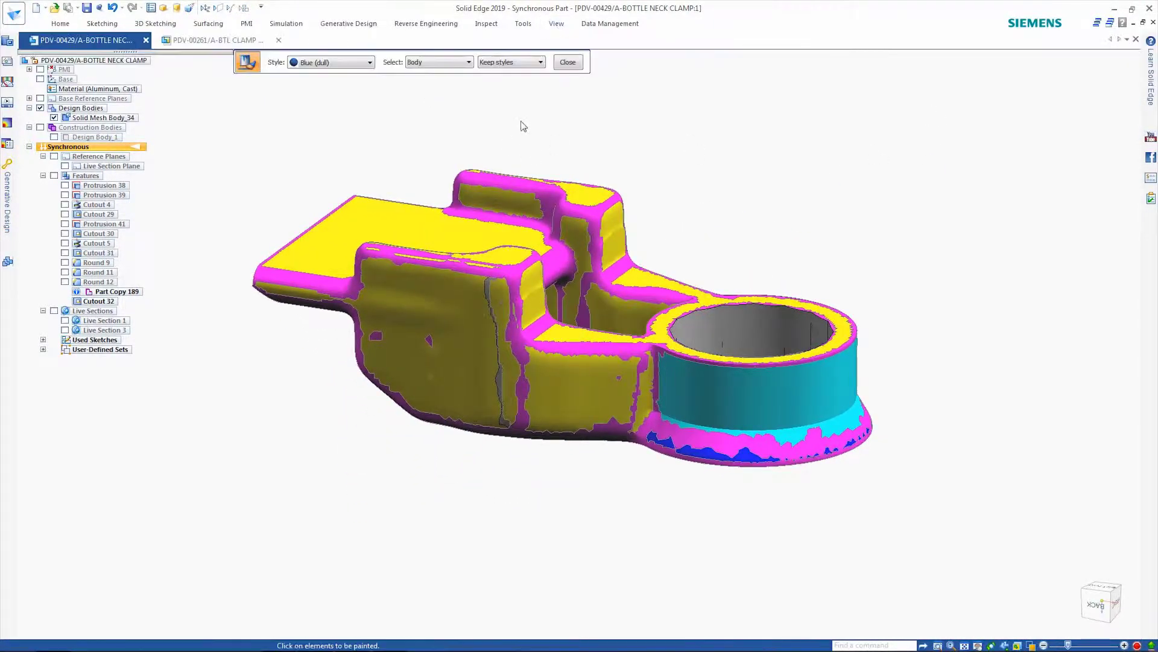
left_click(529, 81)
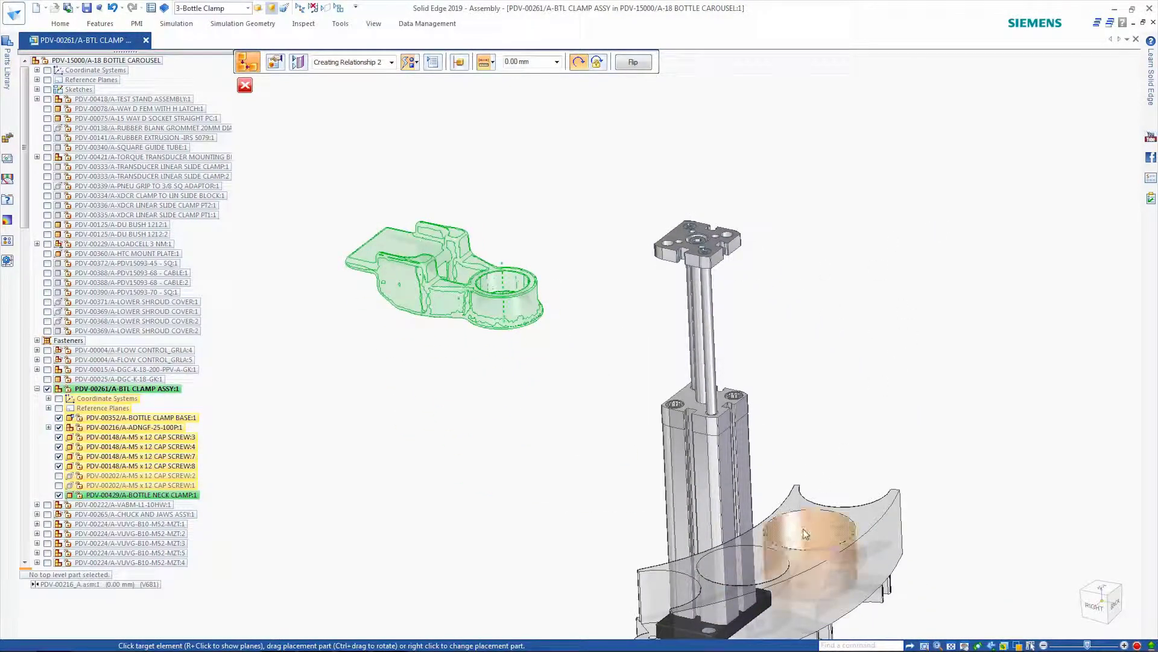
- Align the neck clamp's ring with the bottle hole in the assembly and cut the four screw holes through its mounting plate
left_click(805, 534)
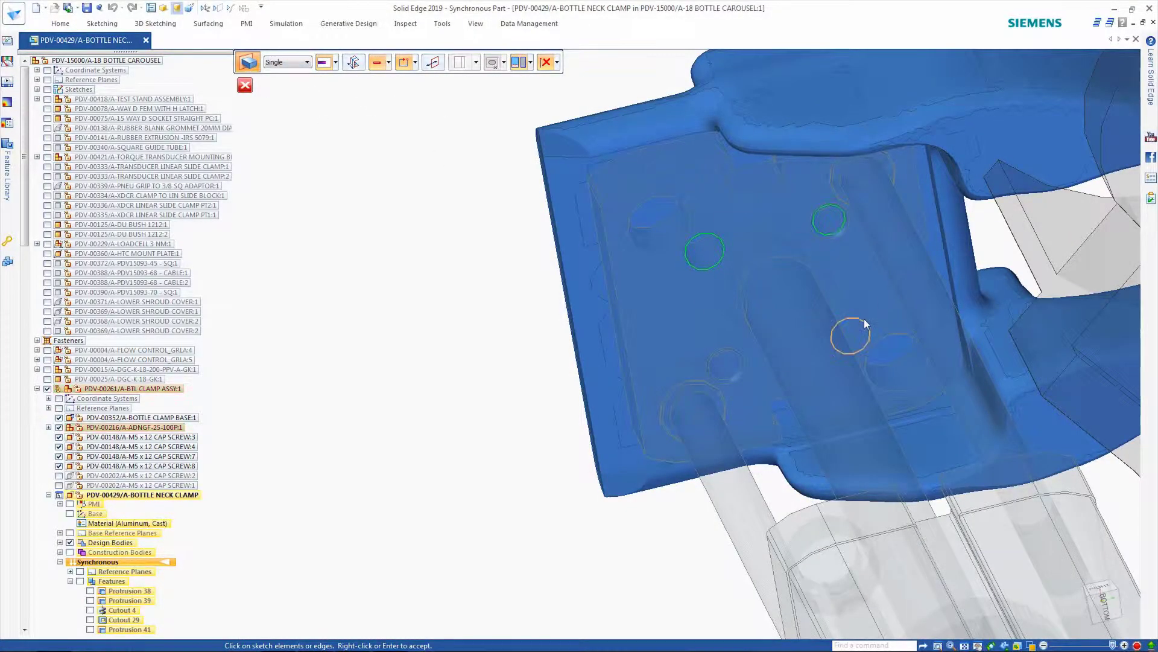
left_click(741, 365)
key("Return")
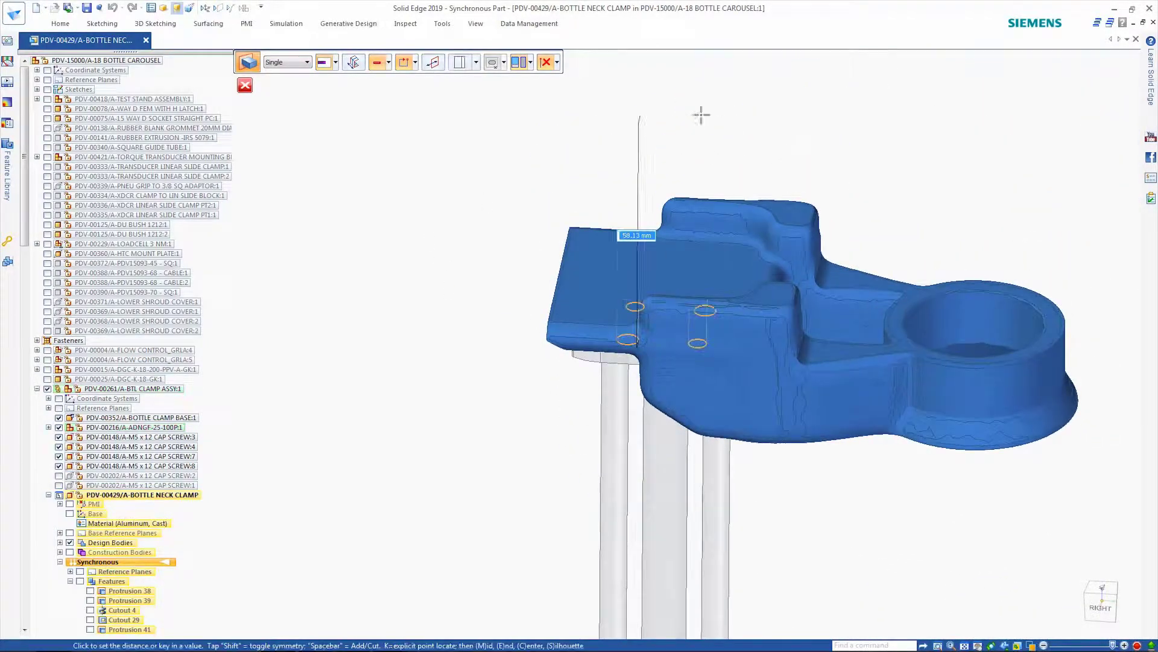
left_click(245, 86)
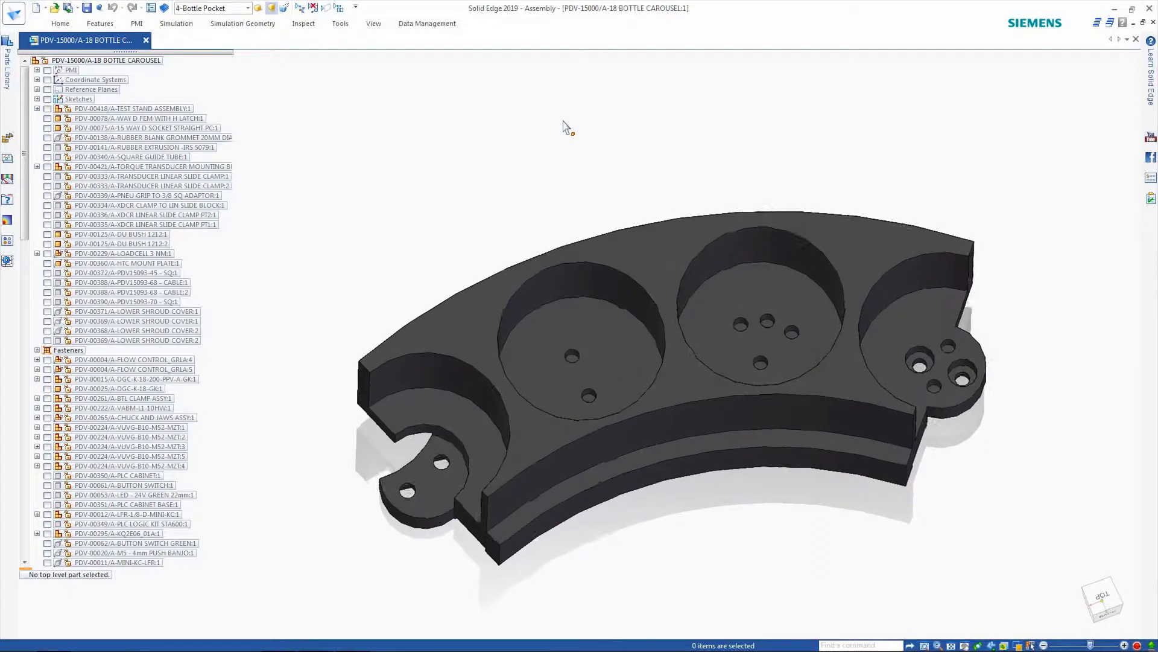
- Measure the diameter of a round bottle pocket in the carousel with Smart Measure
left_click(303, 23)
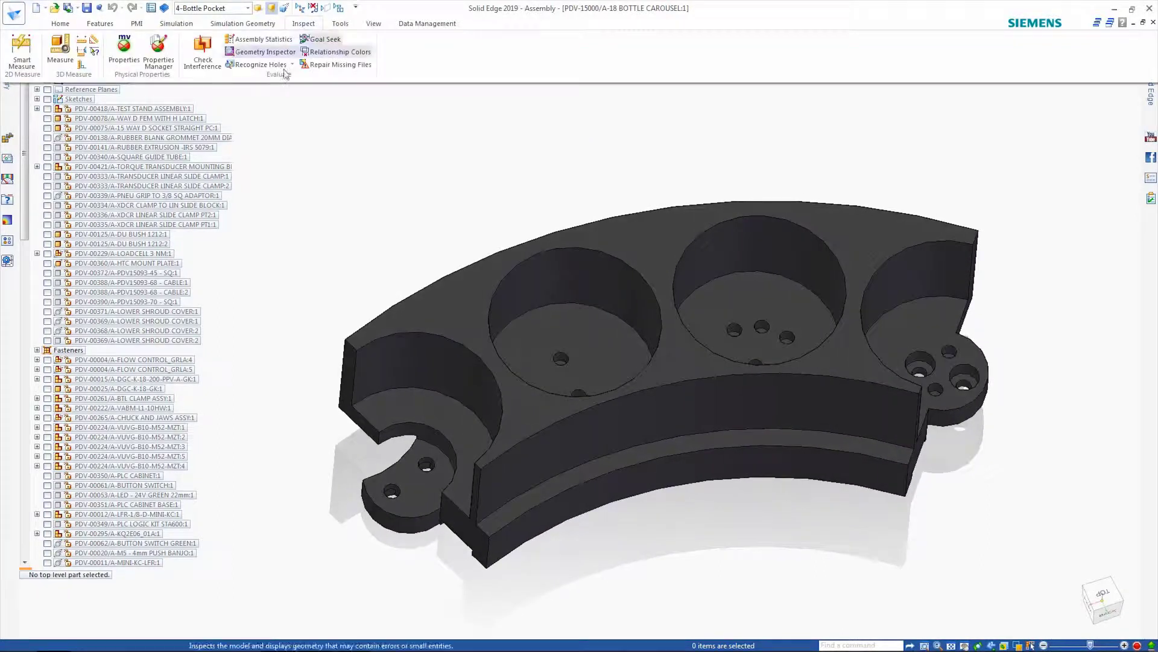
left_click(22, 52)
left_click(606, 255)
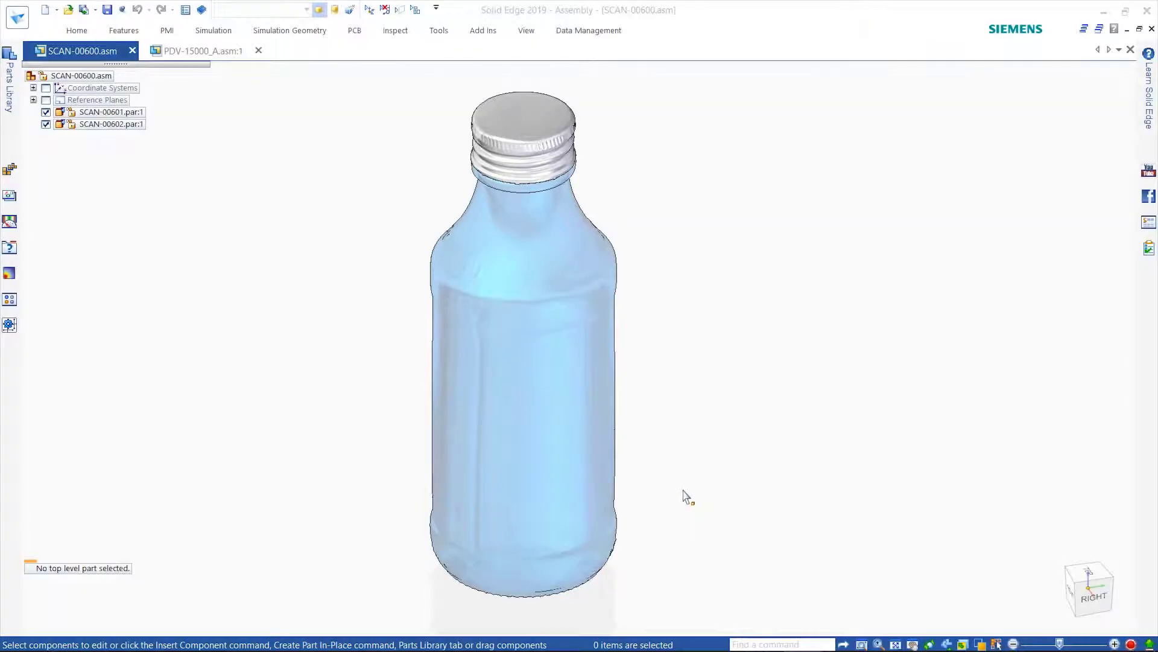
- Remove the mesh facets carrying the raised 15, LLG and 28 markings from the scanned bottle base, using box selection
middle_click_drag(679, 412, 291, 362)
scroll(292, 362, "up", 5)
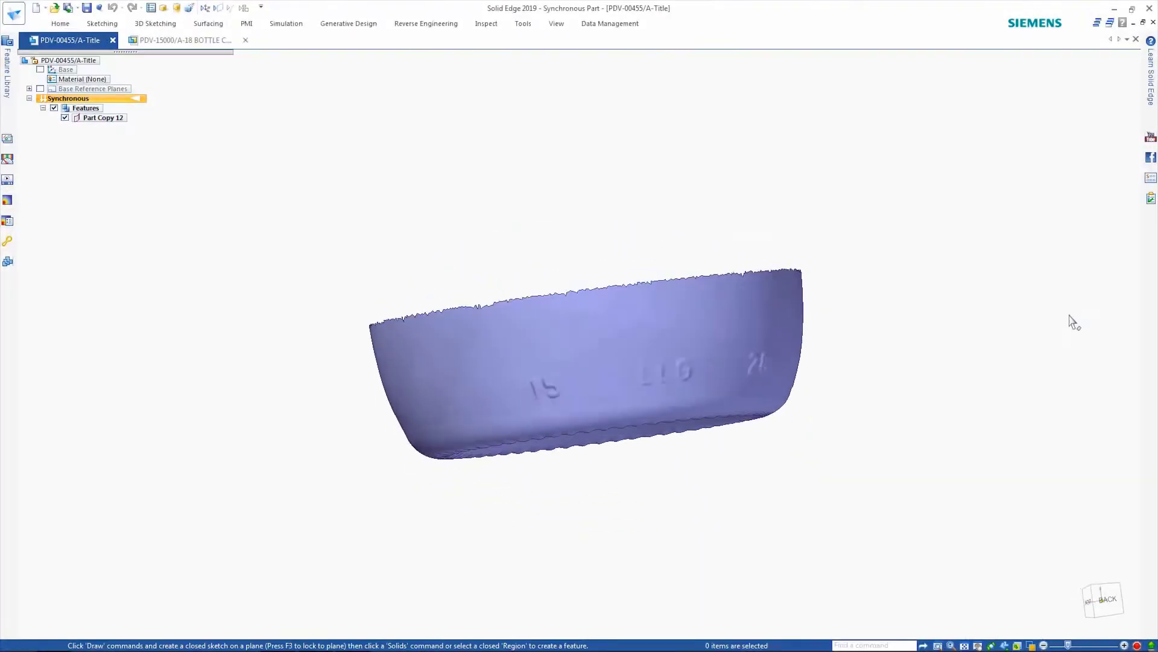
middle_click_drag(1069, 315, 1078, 552)
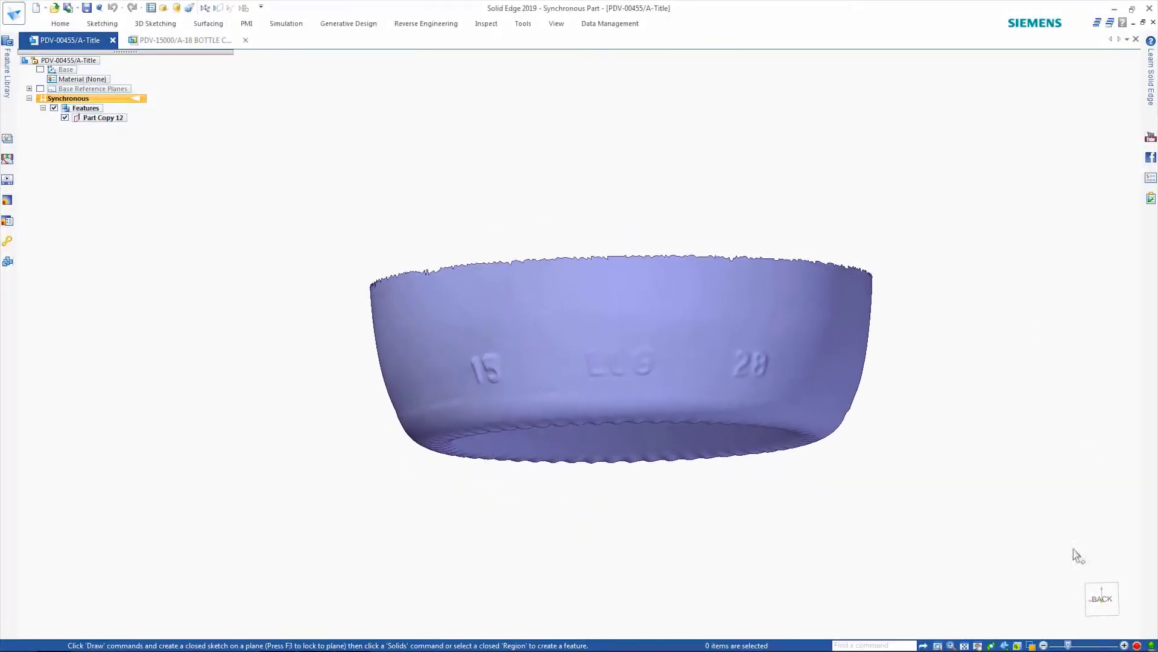
left_click(1104, 599)
scroll(669, 407, "down", 2)
left_click(426, 24)
left_click(130, 52)
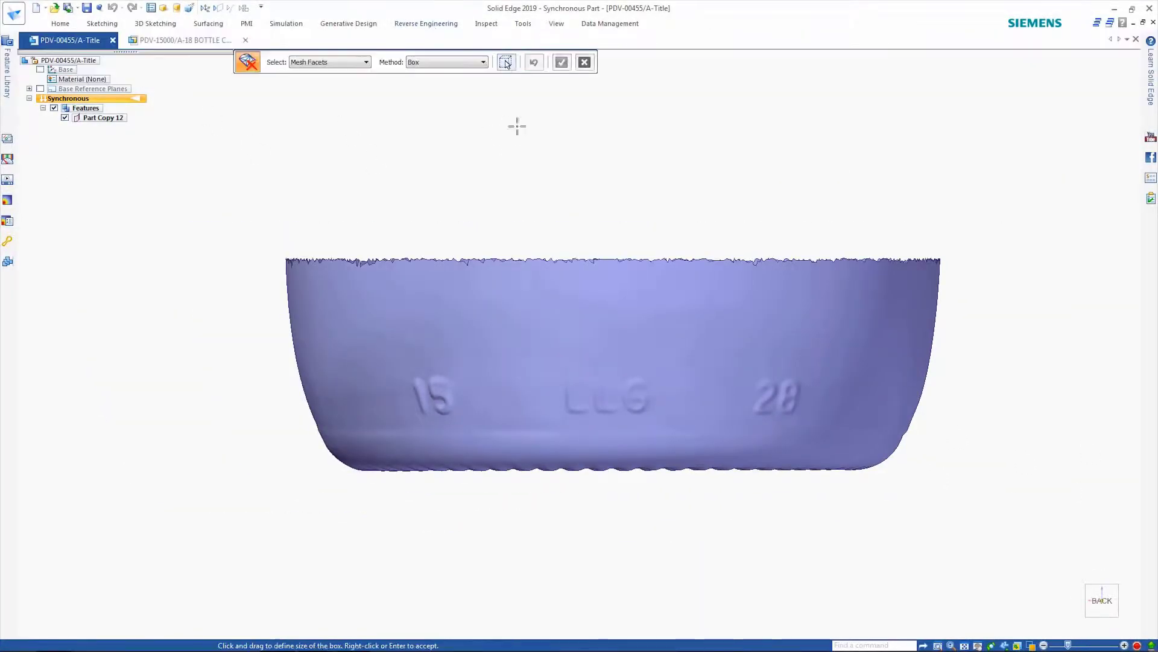
left_click(703, 71)
middle_click_drag(704, 71, 431, 380)
right_click(563, 112)
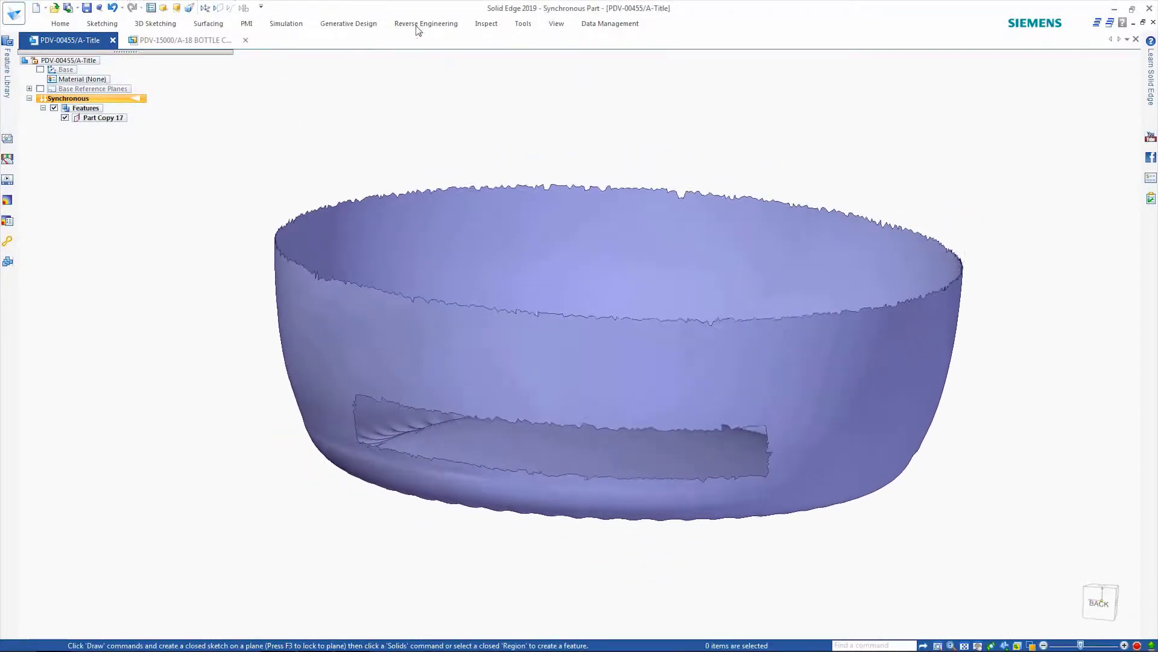
- Fill the rectangular hole in the side of the bottle base mesh, leaving the open rim unfilled
left_click(419, 26)
left_click(133, 63)
left_click(380, 63)
left_click(287, 84)
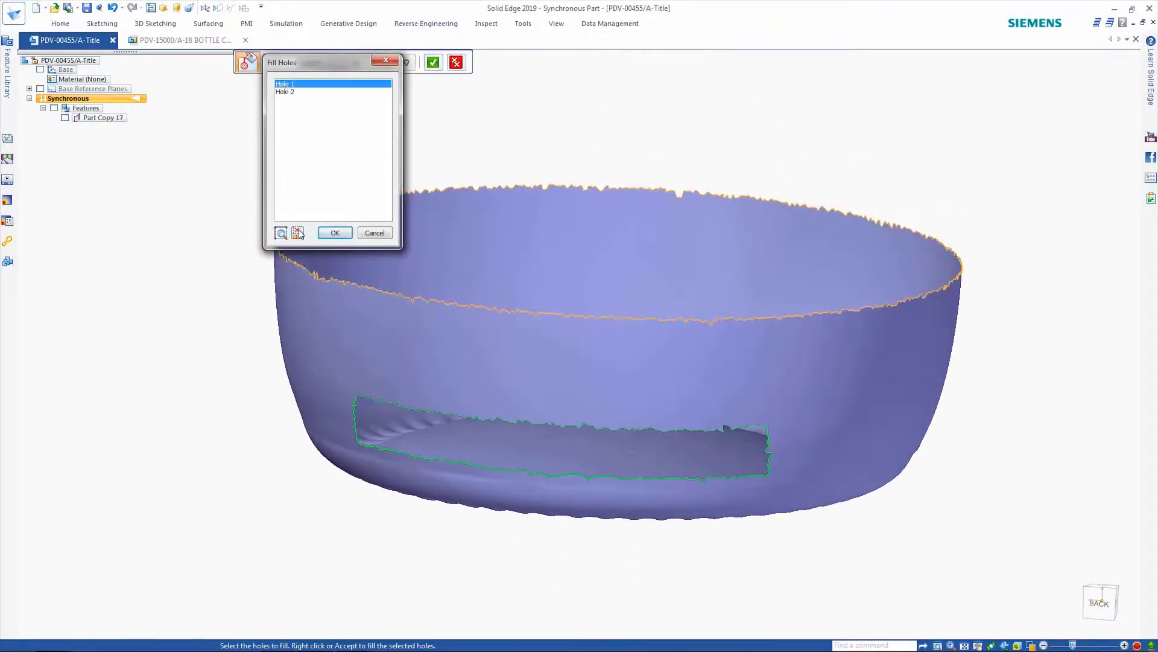
left_click(335, 228)
left_click(433, 63)
right_click(574, 107)
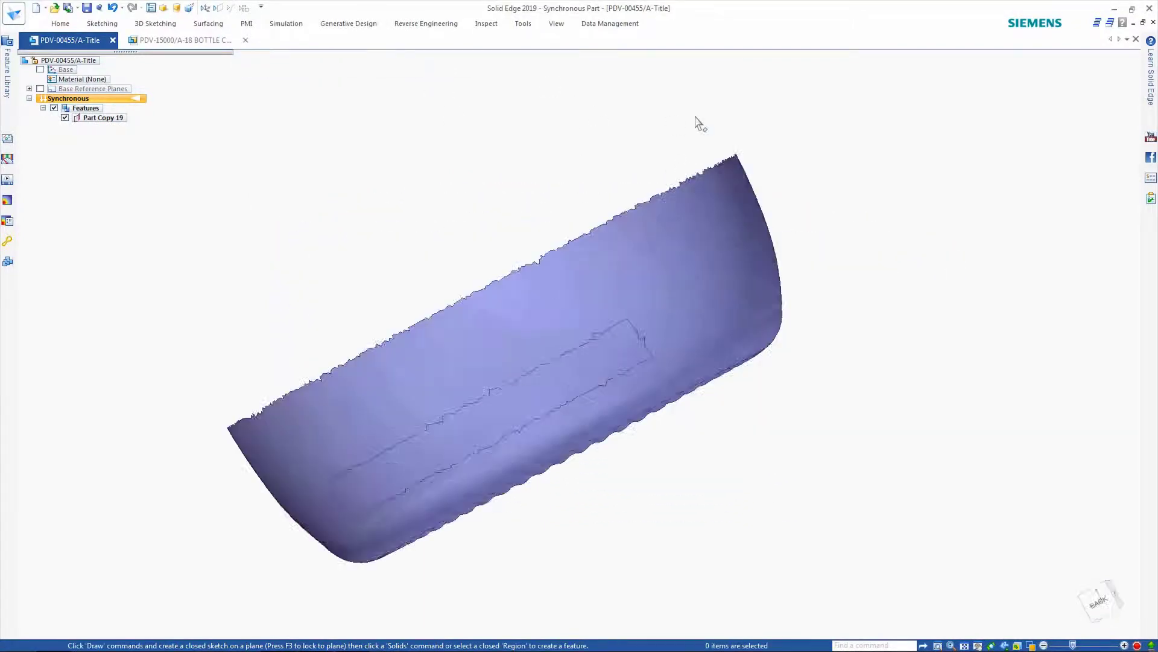
- Smooth the entire bottle base mesh with a smoothing factor of 100 and 200 iterations
left_click_drag(1012, 569, 1003, 598)
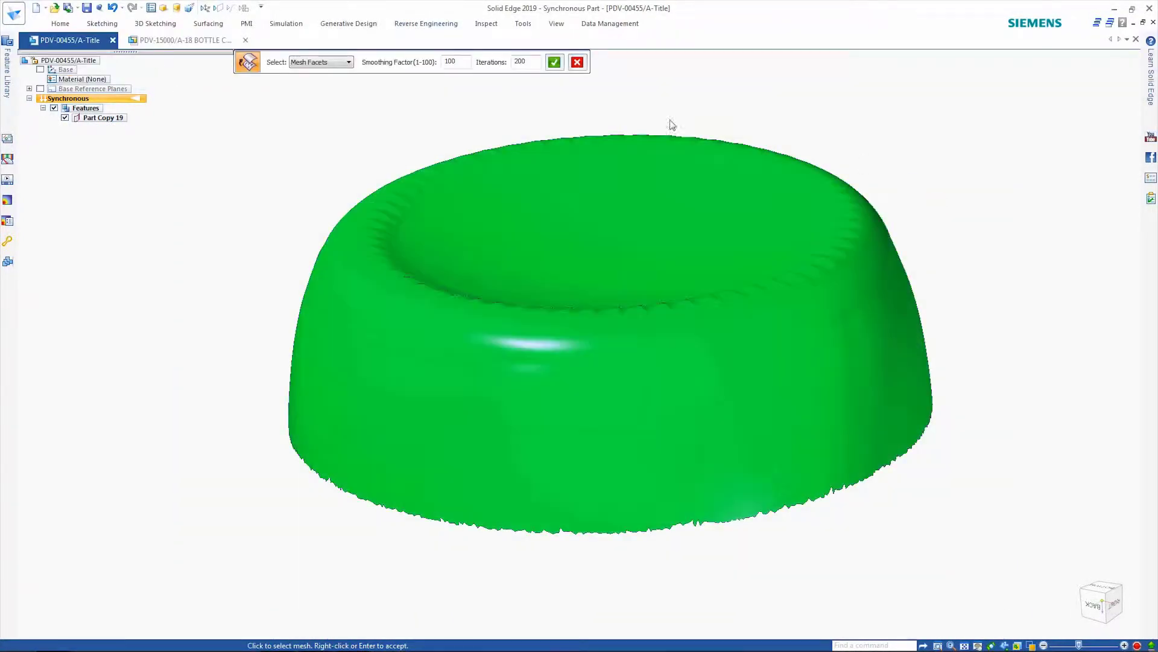
left_click(555, 63)
middle_click_drag(669, 100, 615, 101)
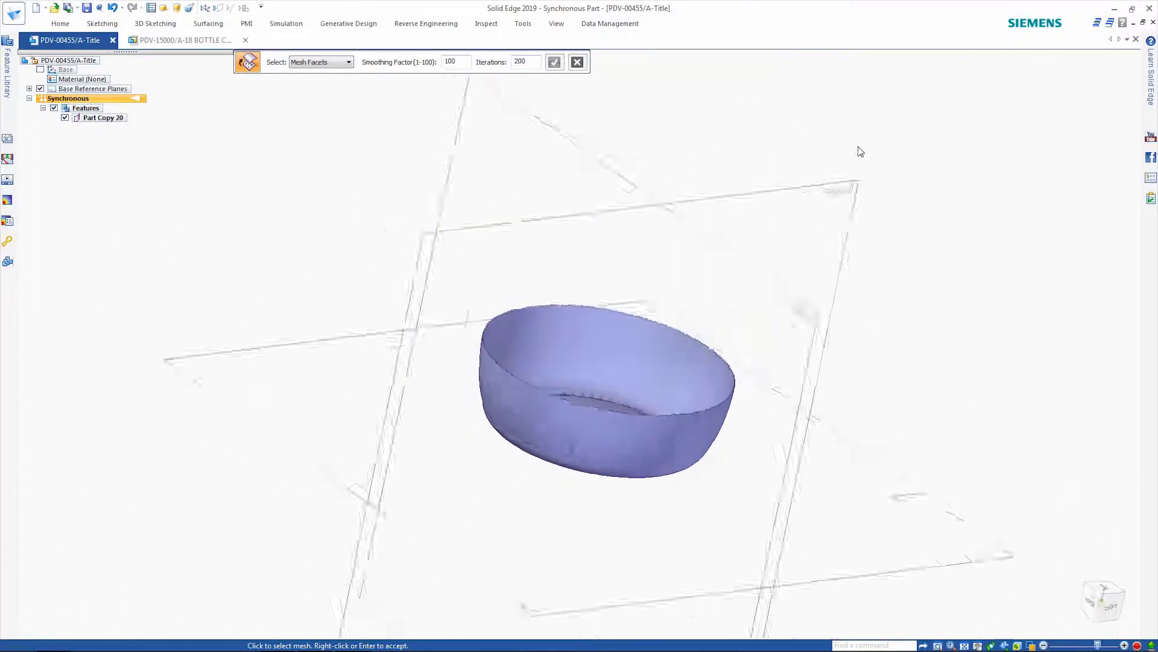
- Sketch a 56 mm diameter circle centred on the bottle base and extrude its region upward around the mesh
right_click_drag(861, 153, 881, 127)
key("F3")
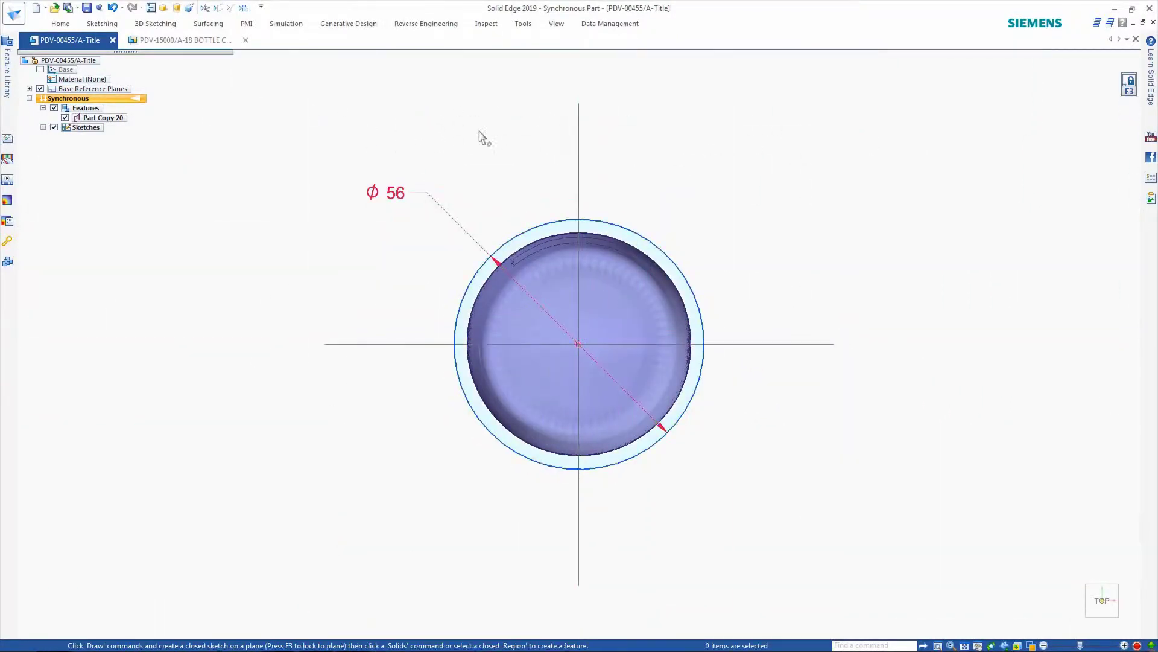
middle_click_drag(481, 137, 489, 85)
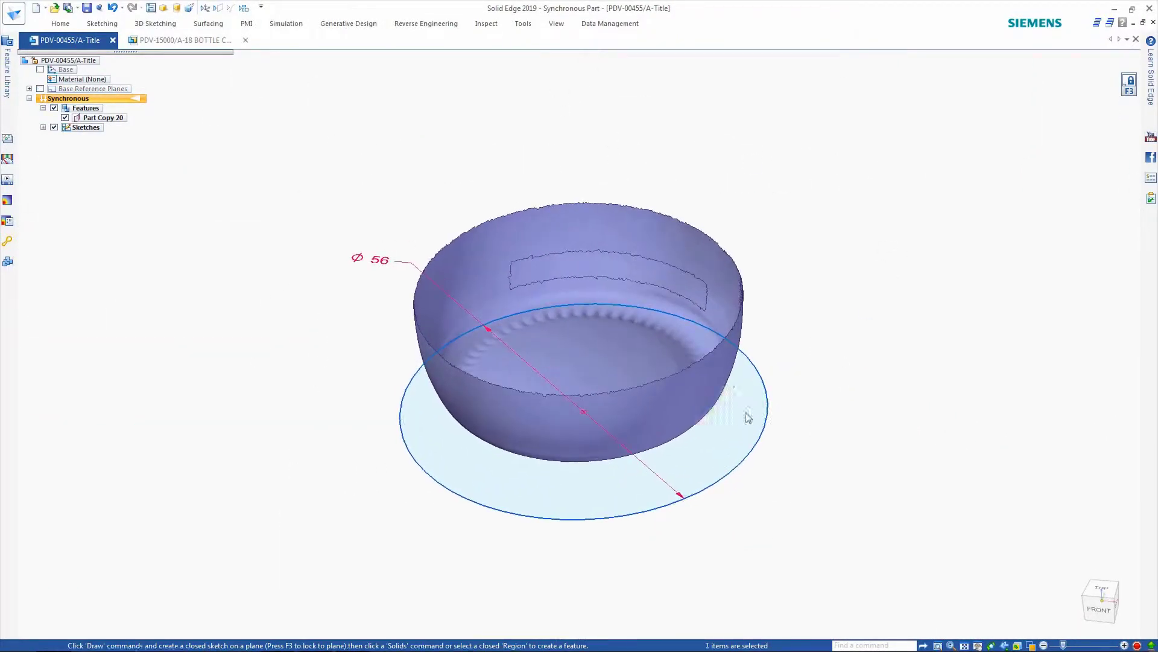
left_click(747, 415)
left_click(748, 395)
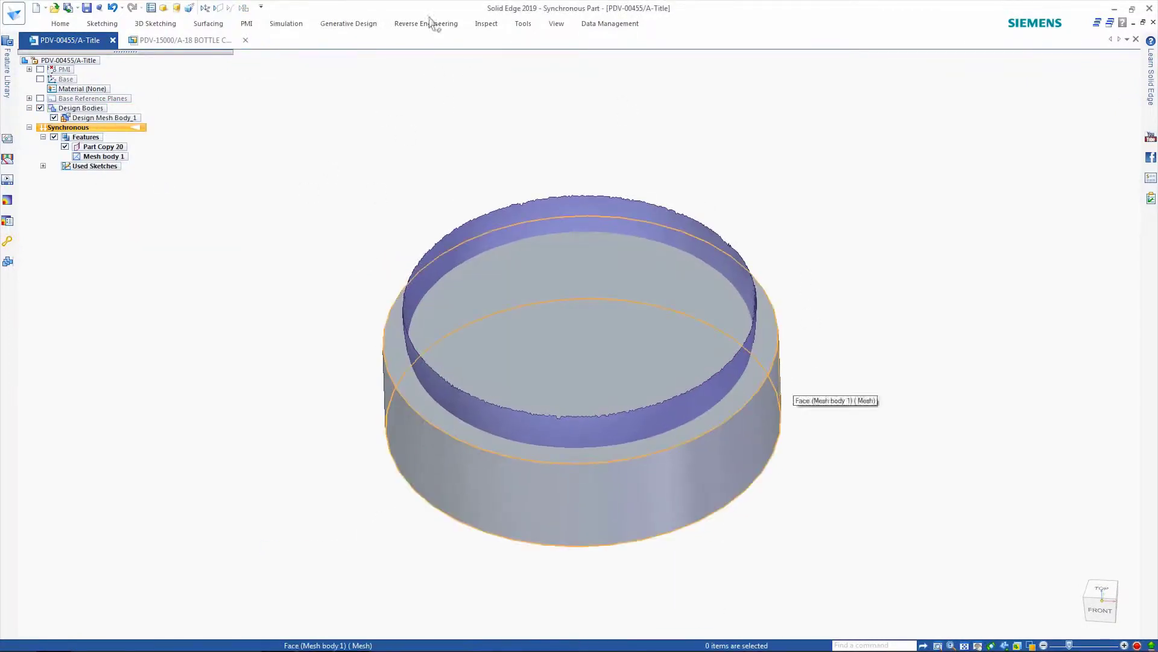
- Subtract the scanned bottle base from the extruded cylinder to form a matching recess
left_click(60, 24)
left_click(607, 65)
left_click(624, 124)
left_click(776, 362)
right_click(776, 362)
left_click(661, 211)
left_click(613, 255)
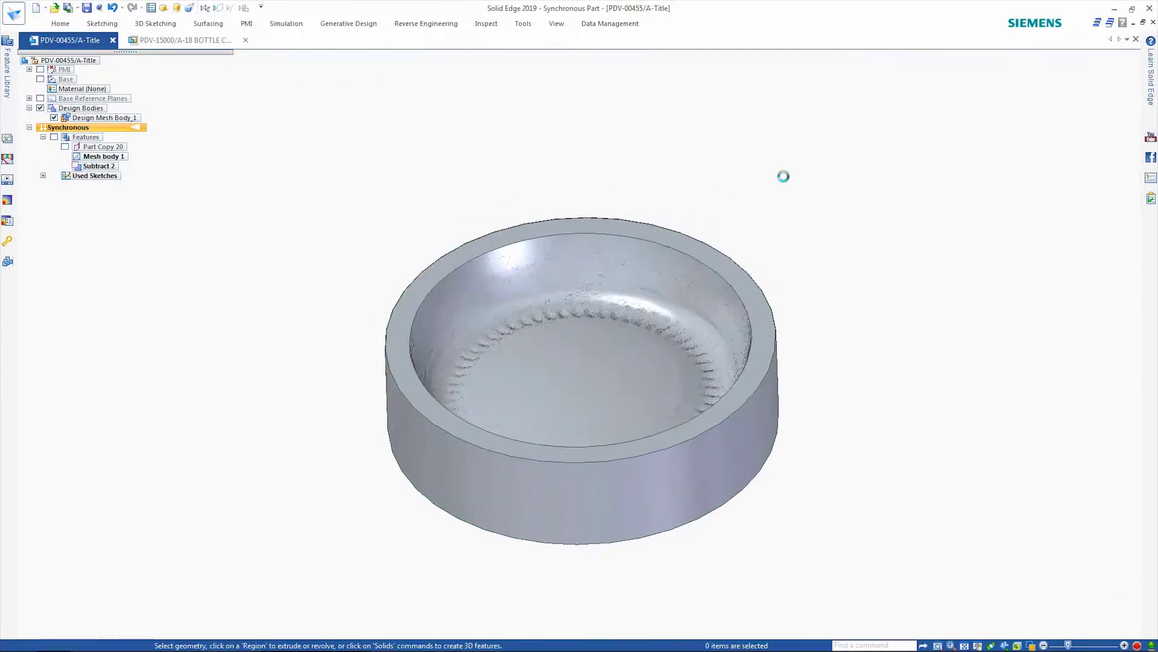
- Apply the material ABS Plastic, high impact to the holder part
double_click(93, 90)
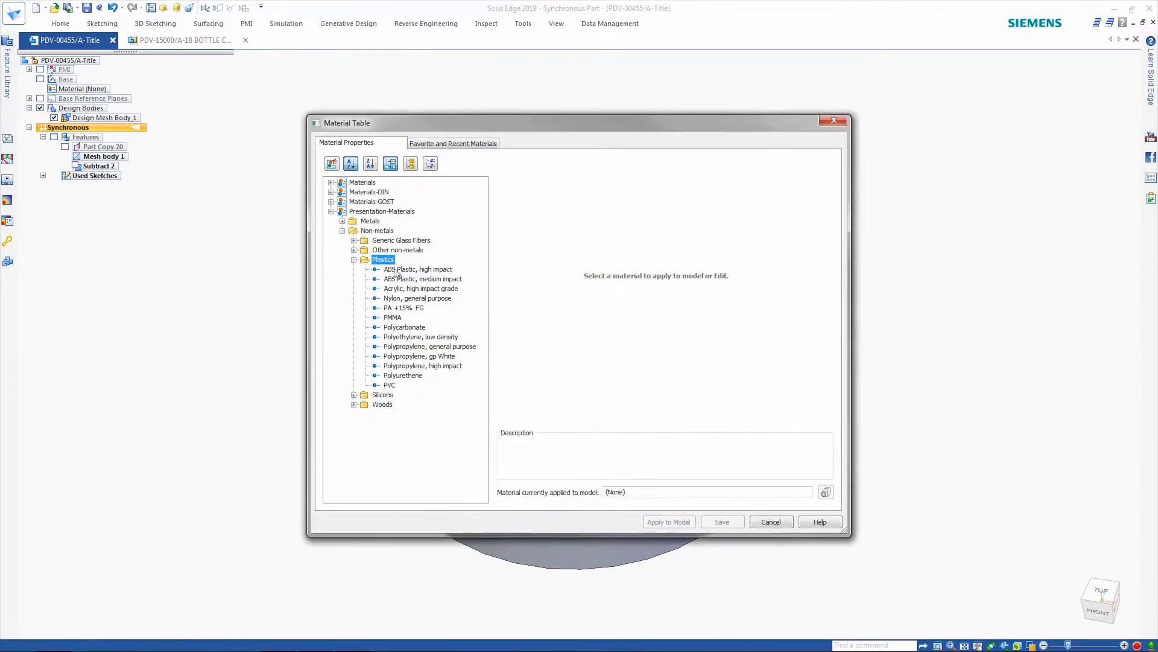
left_click(416, 274)
left_click(667, 595)
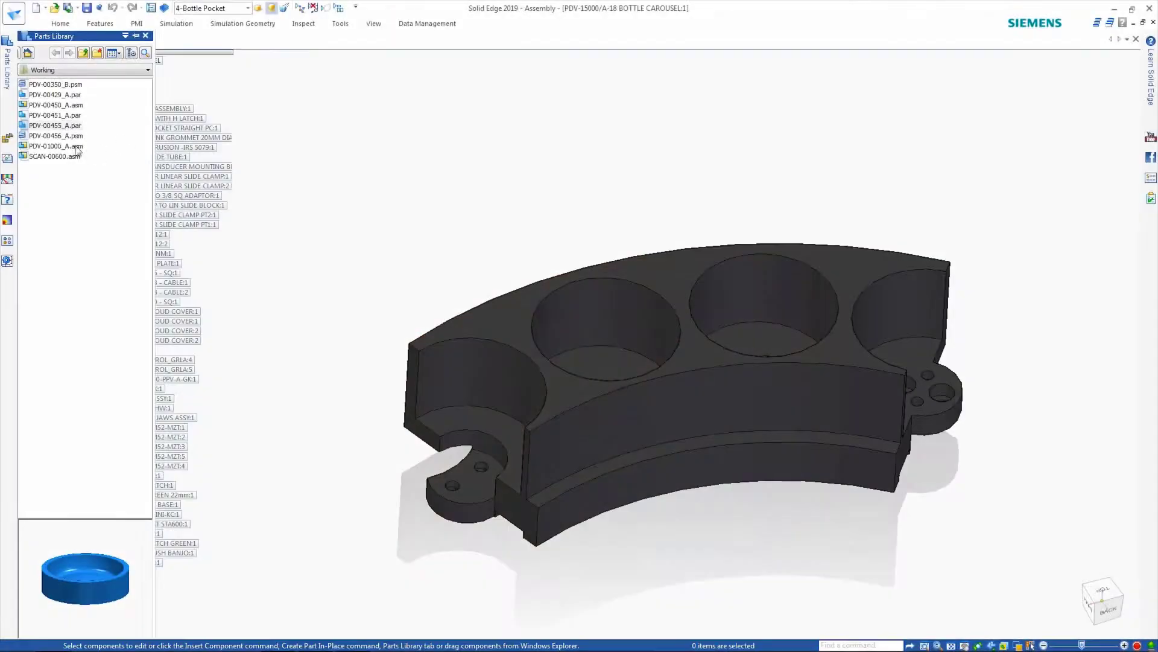
- Place PDV-00455_A.par in a round pocket of the carousel assembly, aligned to its axis, and open the part for in-place editing
left_click(55, 125)
left_click_drag(603, 106, 604, 107)
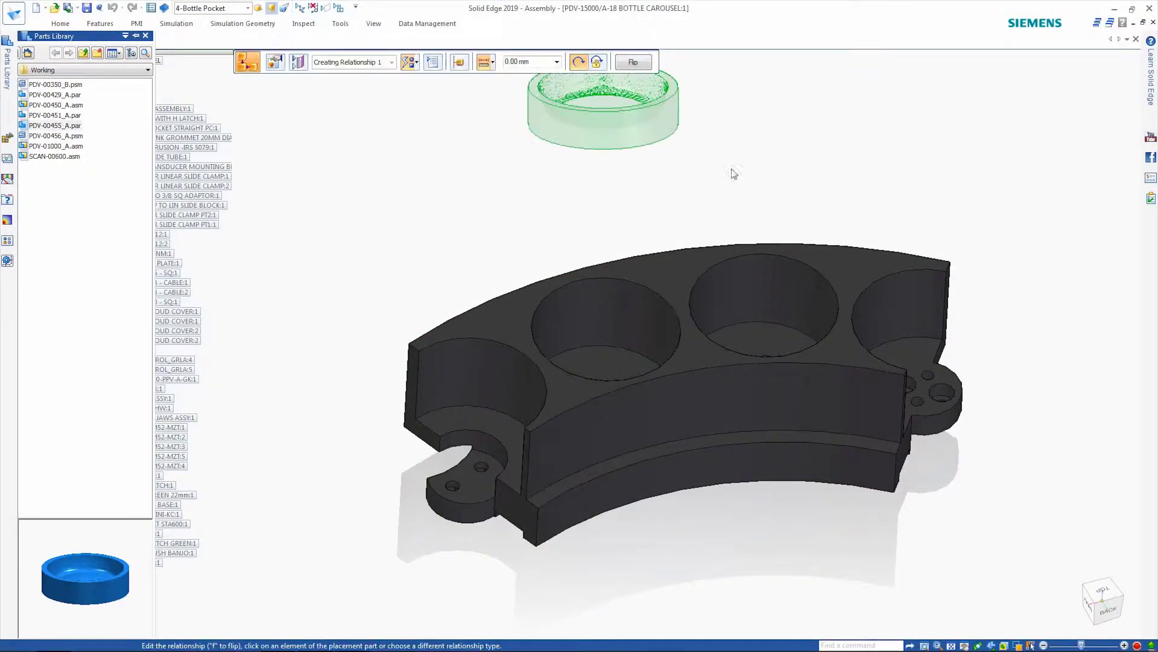
left_click(661, 126)
left_click(633, 302)
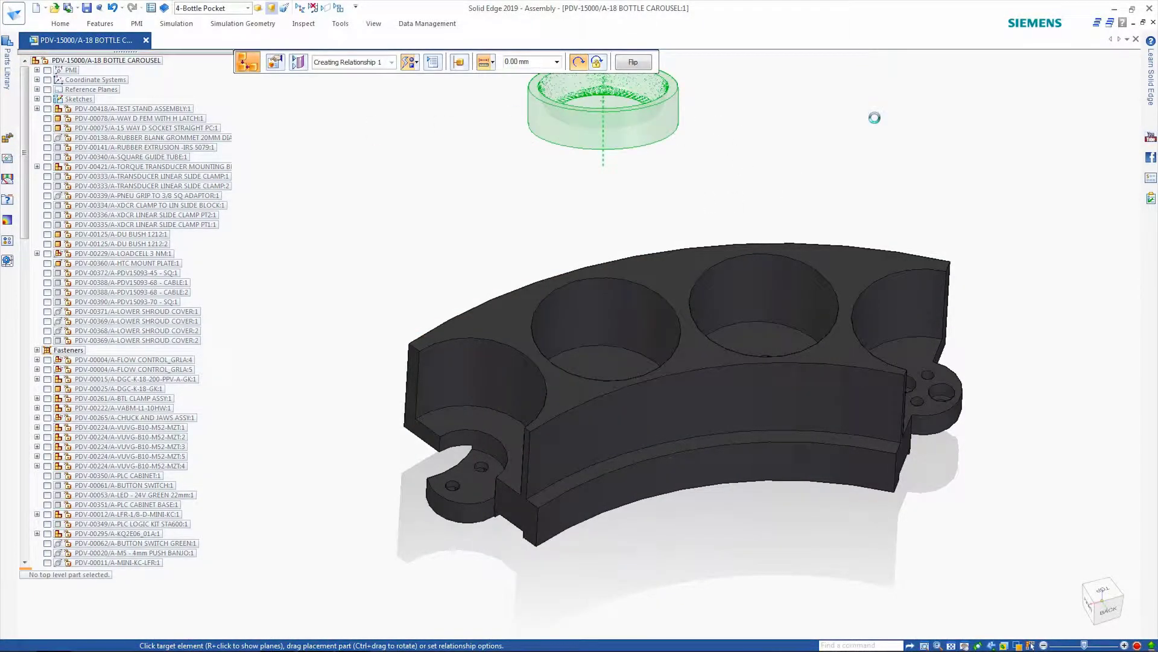
left_click(663, 329)
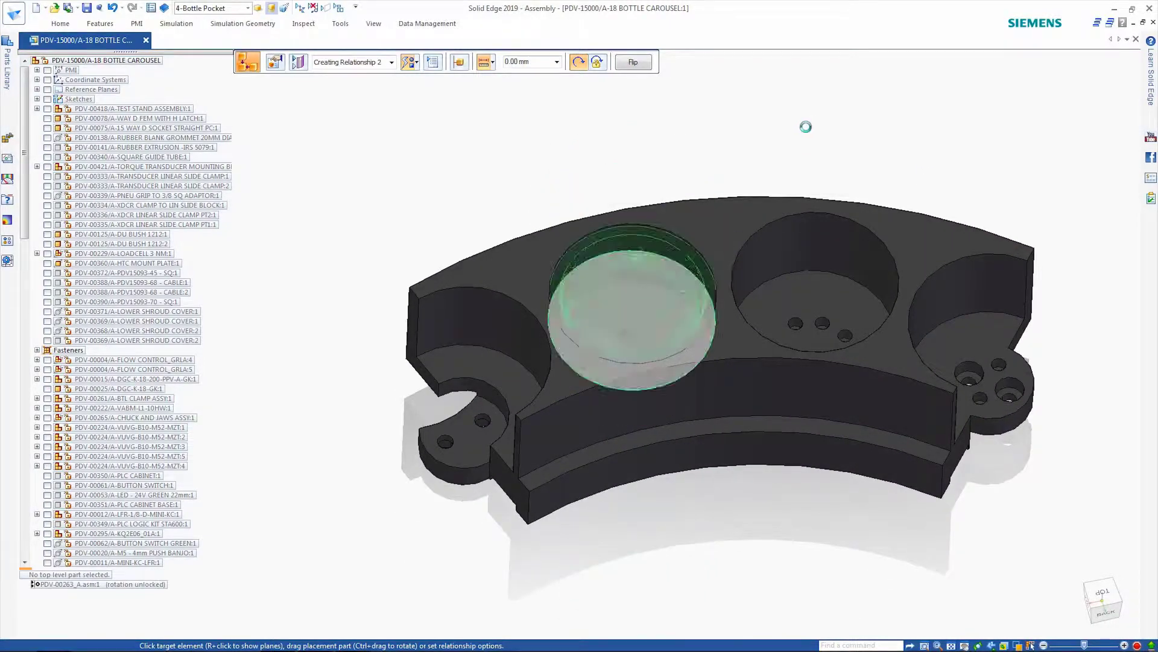
double_click(693, 266)
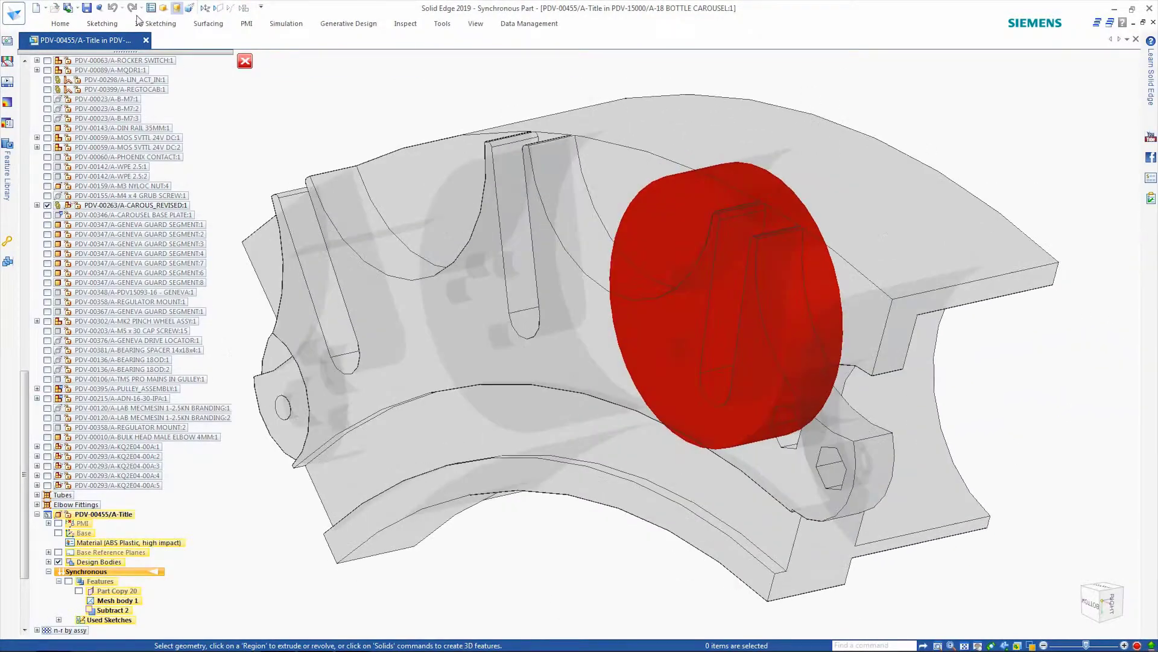
- Extrude two locating pins on the holder's underside, referencing the two holes in the planar face of PDV-01008_A.par, and hide the surrounding assembly
left_click(61, 23)
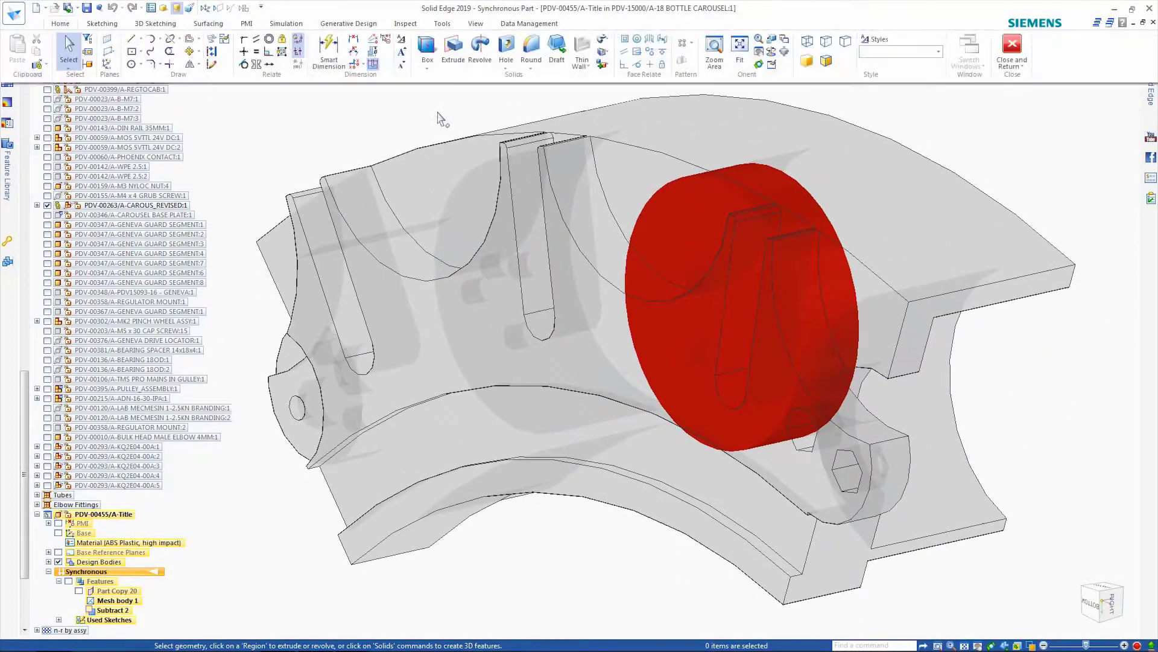
left_click(427, 57)
right_click(709, 230)
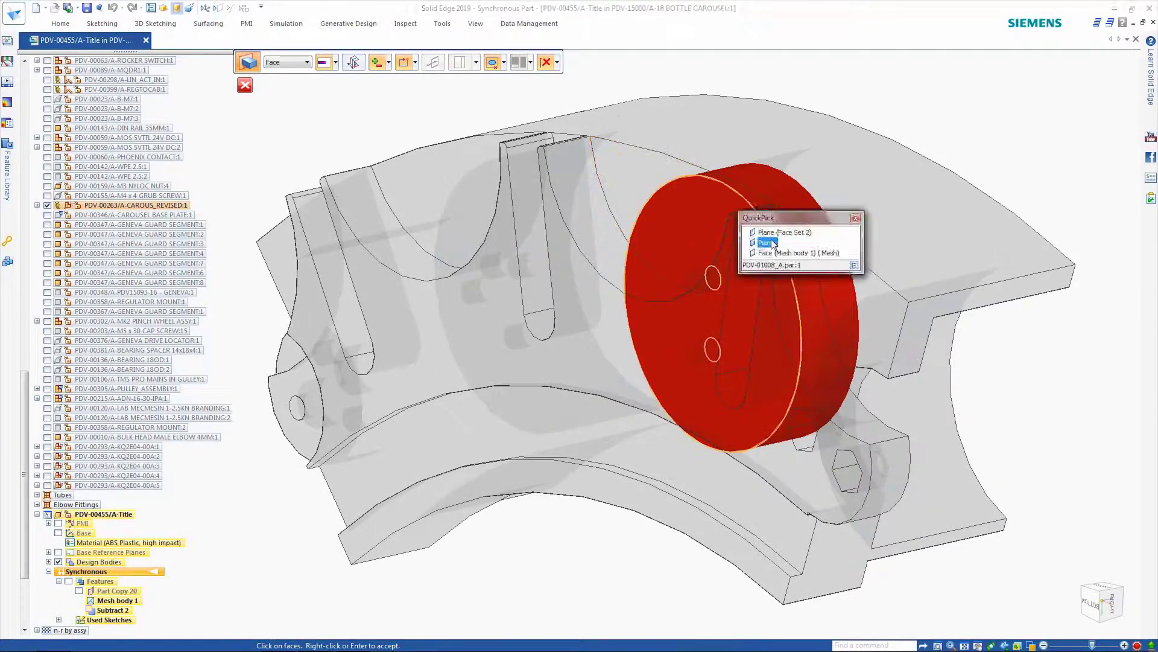
left_click(769, 243)
left_click(636, 70)
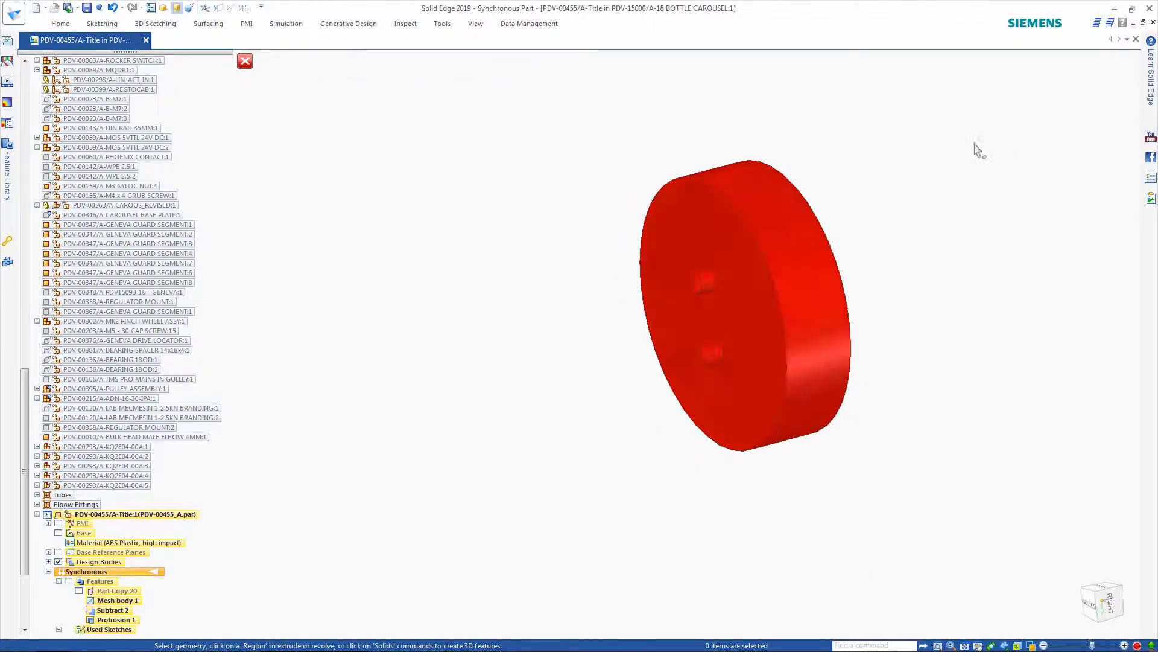
middle_click_drag(1047, 145, 802, 152)
left_click(176, 9)
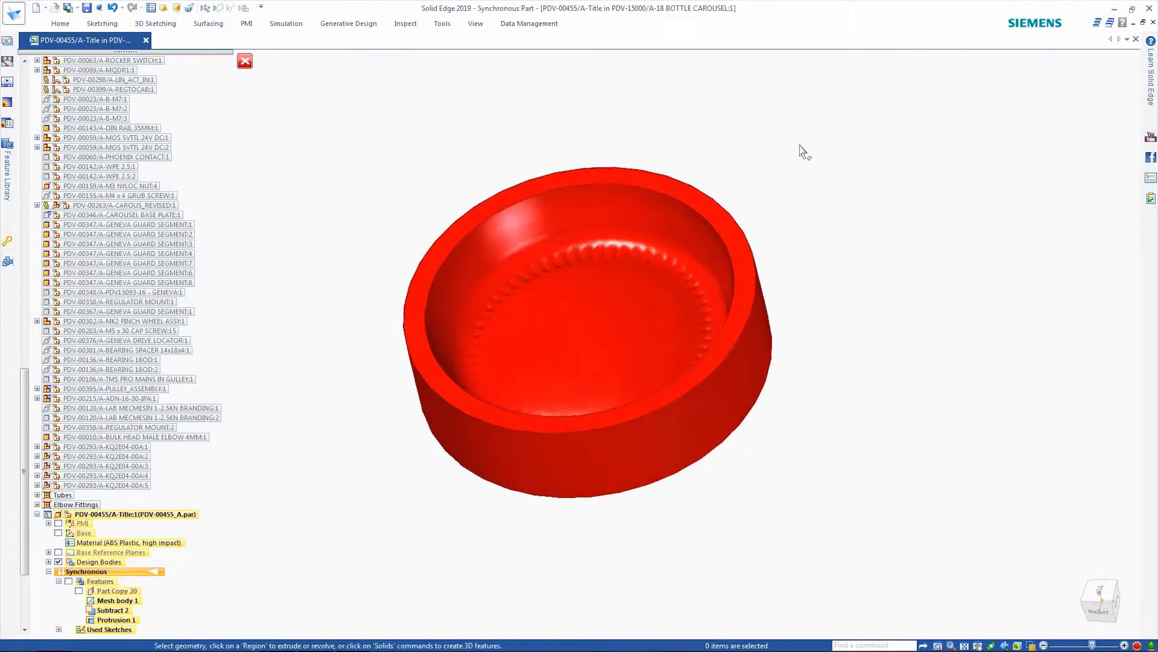
- Round the edge chains of the holder's rim and outer body with a 1 mm radius
scroll(802, 153, "up", 1)
left_click(61, 24)
left_click(506, 55)
left_click(716, 194)
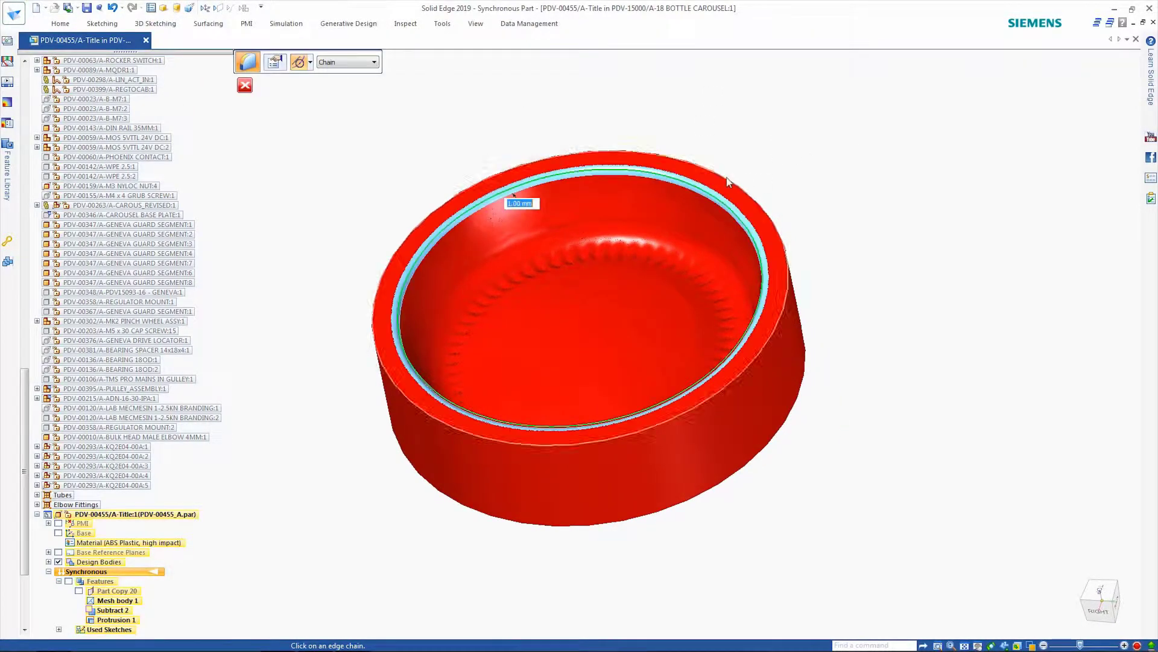
key("Return")
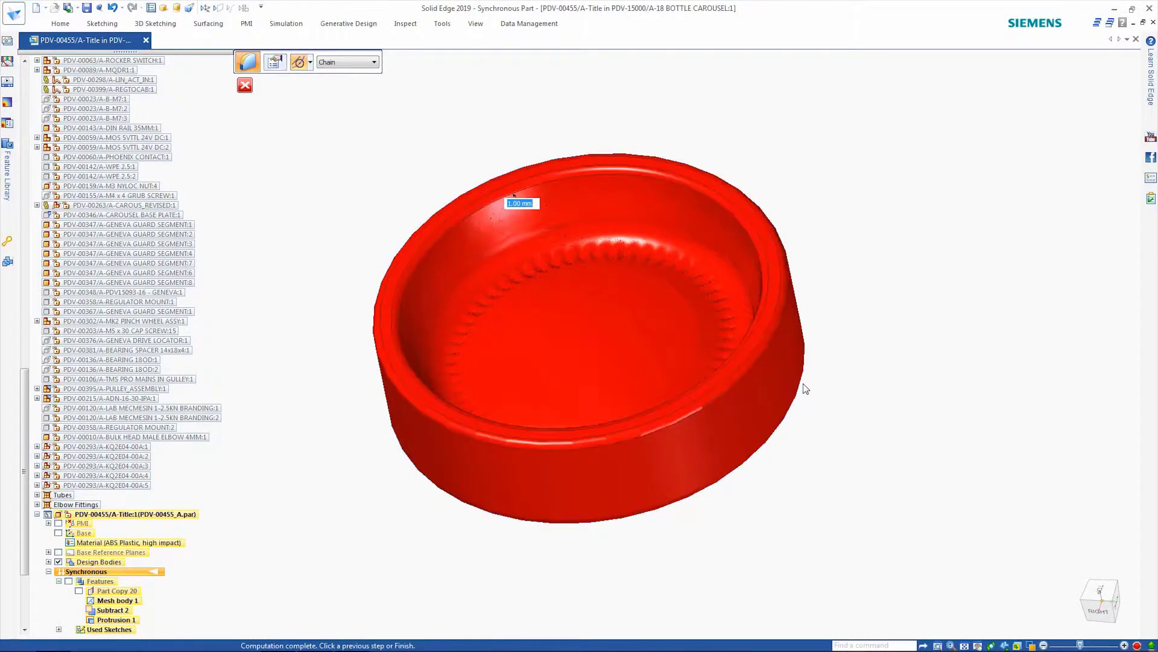
key("Escape")
- Move the end faces of both locating pins on the holder's underside, entering a value of 4 mm
middle_click_drag(881, 201, 852, 204)
scroll(862, 200, "up", 1)
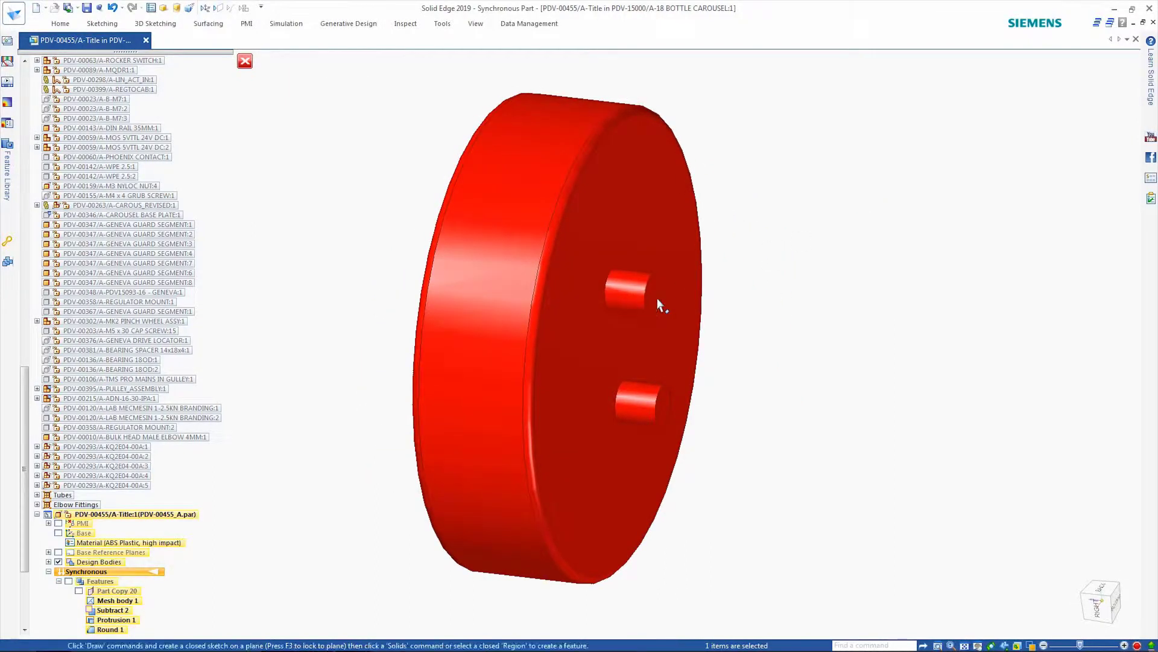
left_click(657, 298)
middle_click_drag(656, 408, 662, 410)
middle_click_drag(843, 204, 856, 202)
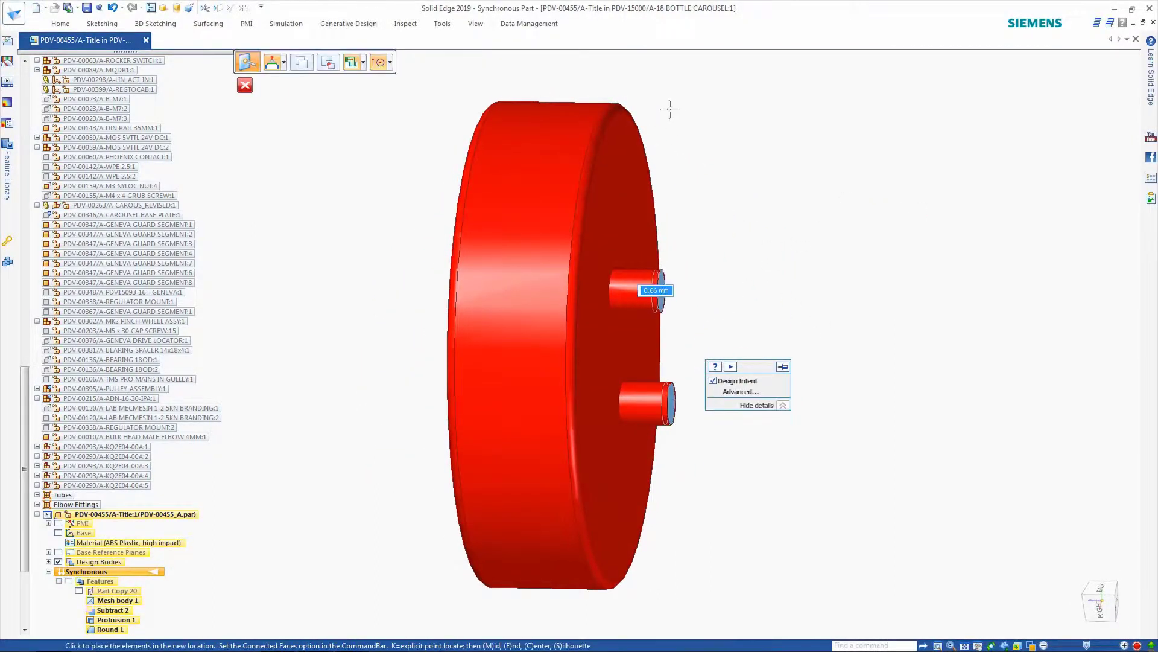
type("4")
key("Return")
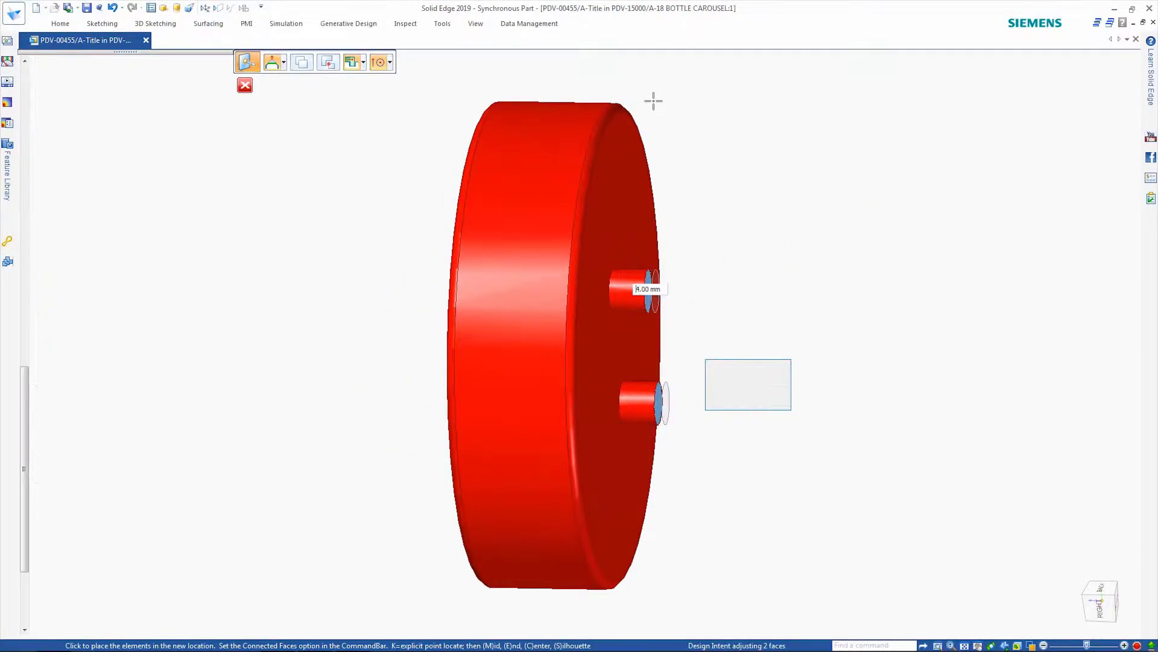
key("Escape")
- Request an online 3D print order for the holder, agreeing to the terms of the privacy statement
middle_click_drag(663, 102, 823, 155)
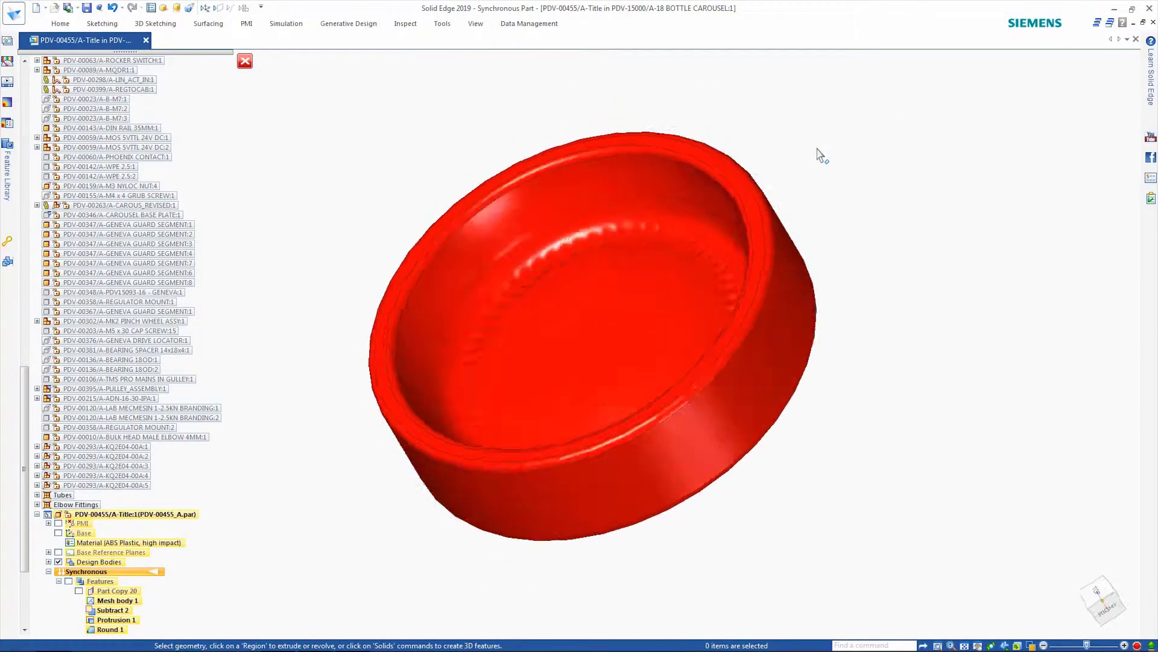
left_click(14, 13)
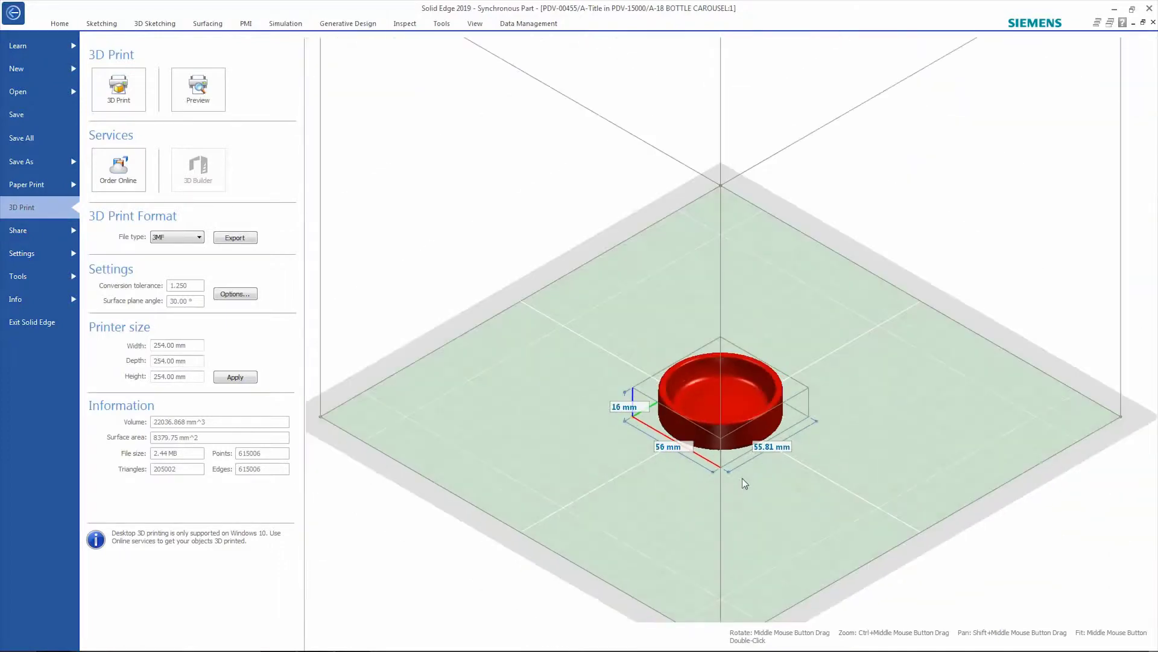
left_click(141, 179)
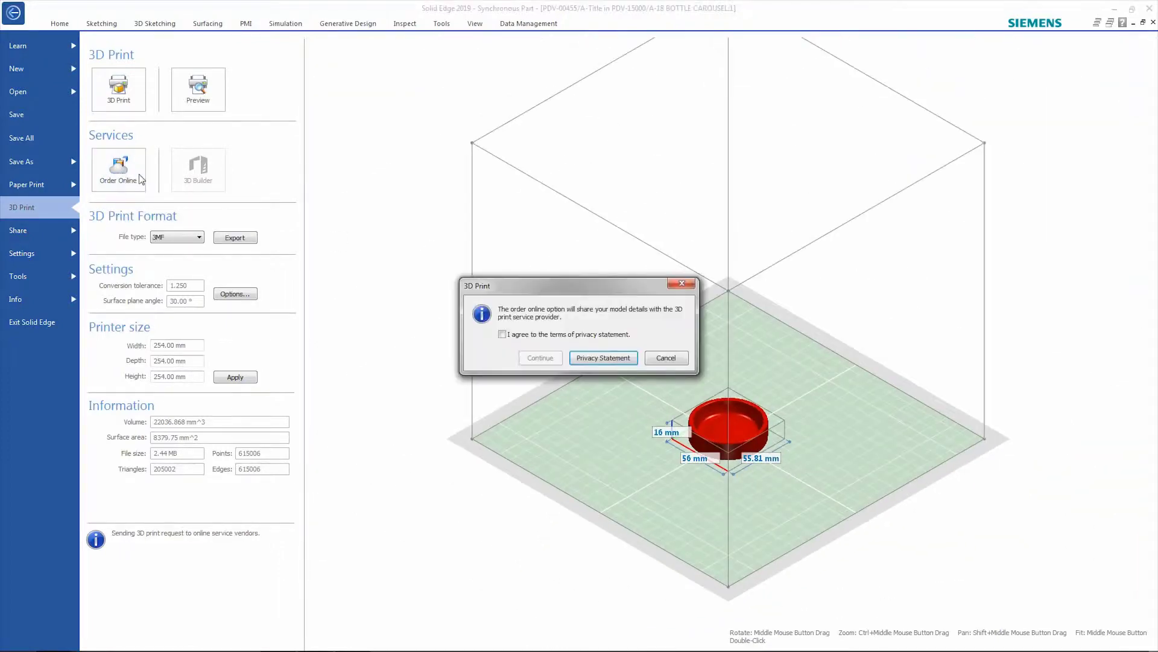
left_click(503, 334)
left_click(540, 358)
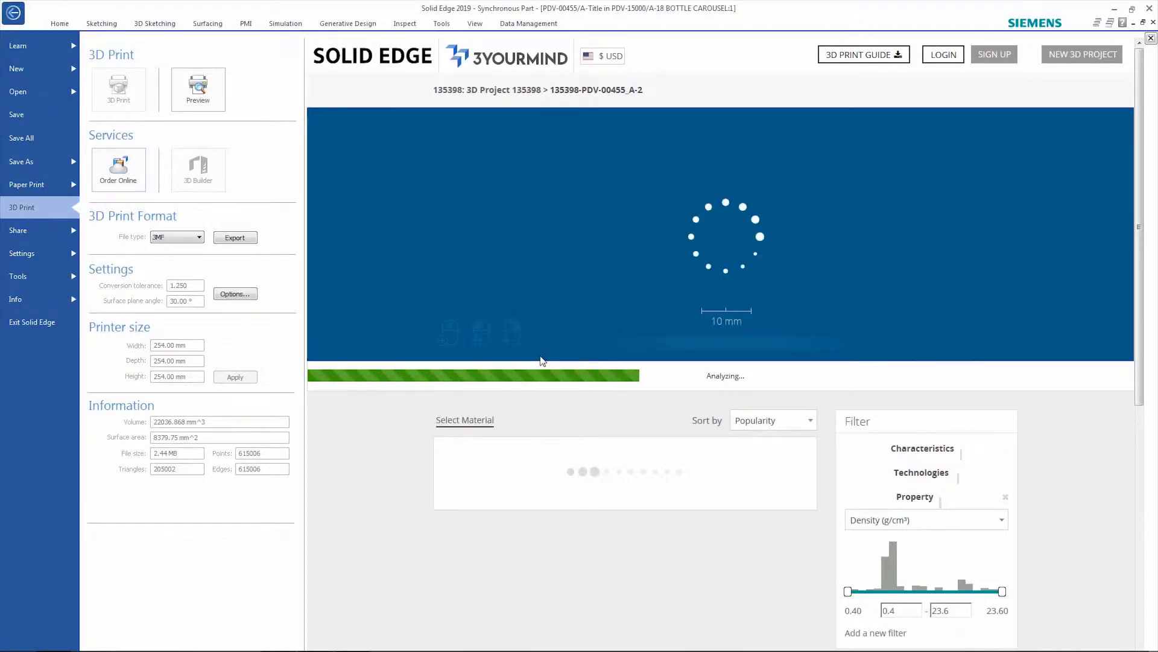
- Open the printability and scale analysis in 3YOURMIND and choose ABS by Fused Deposition Modeling as the print material
left_click(485, 377)
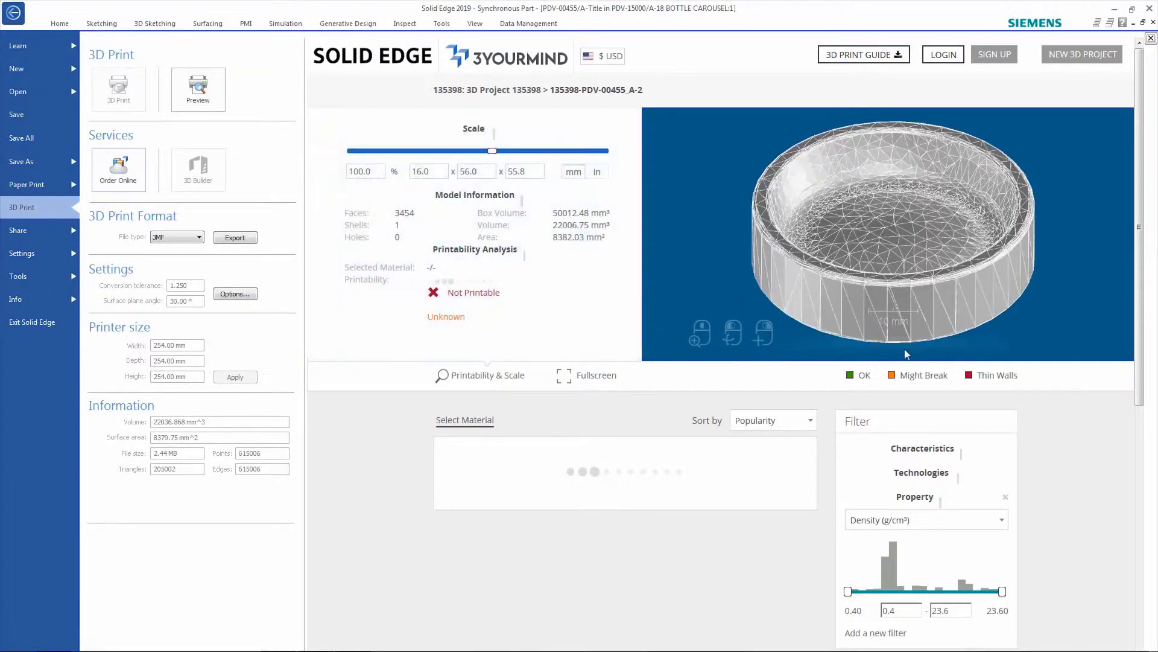
left_click_drag(1139, 102, 1140, 188)
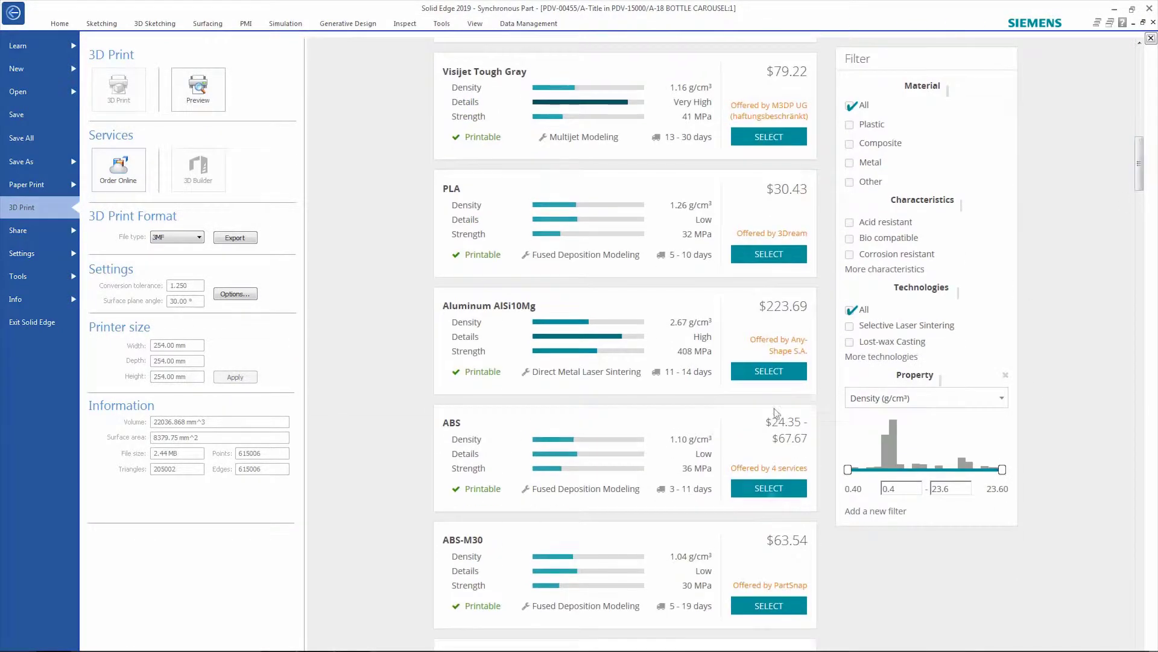
left_click(773, 487)
left_click_drag(1138, 302, 1139, 35)
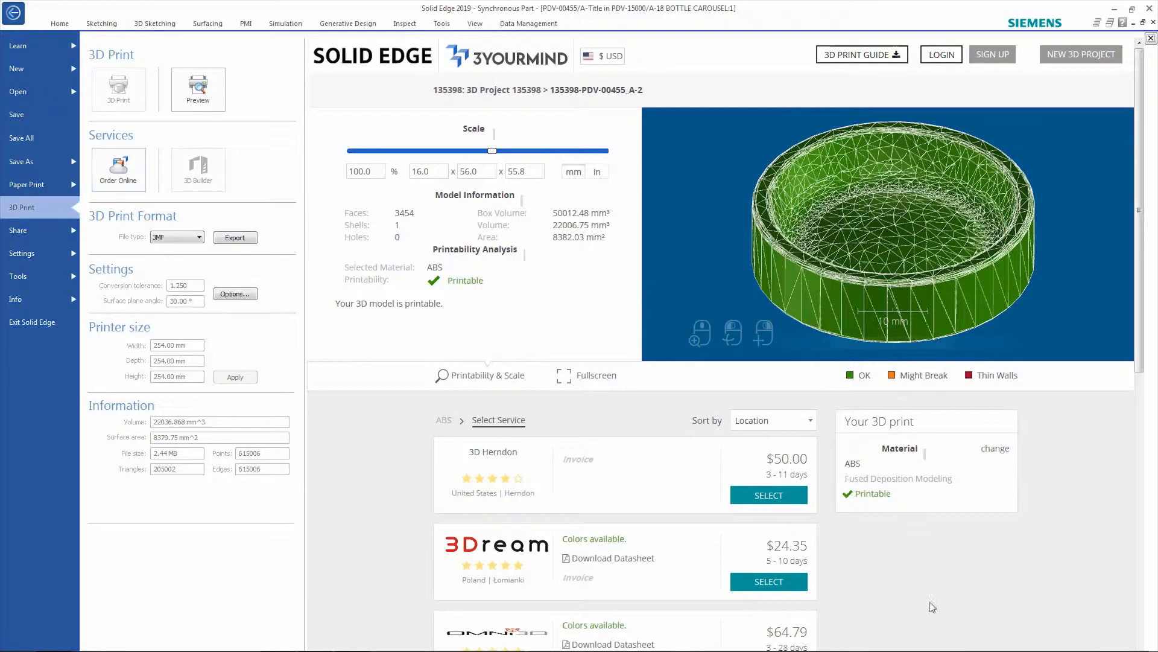
- Leave the 3D print page and close the in-place part edit to return to the carousel assembly
left_click(13, 13)
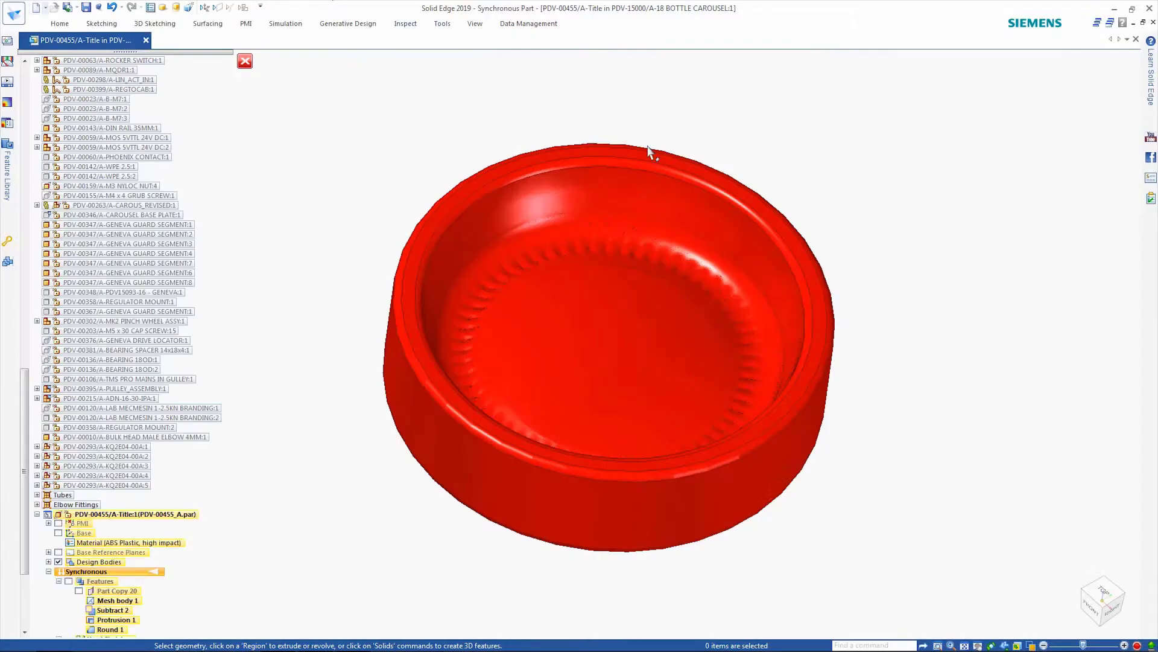
left_click(245, 62)
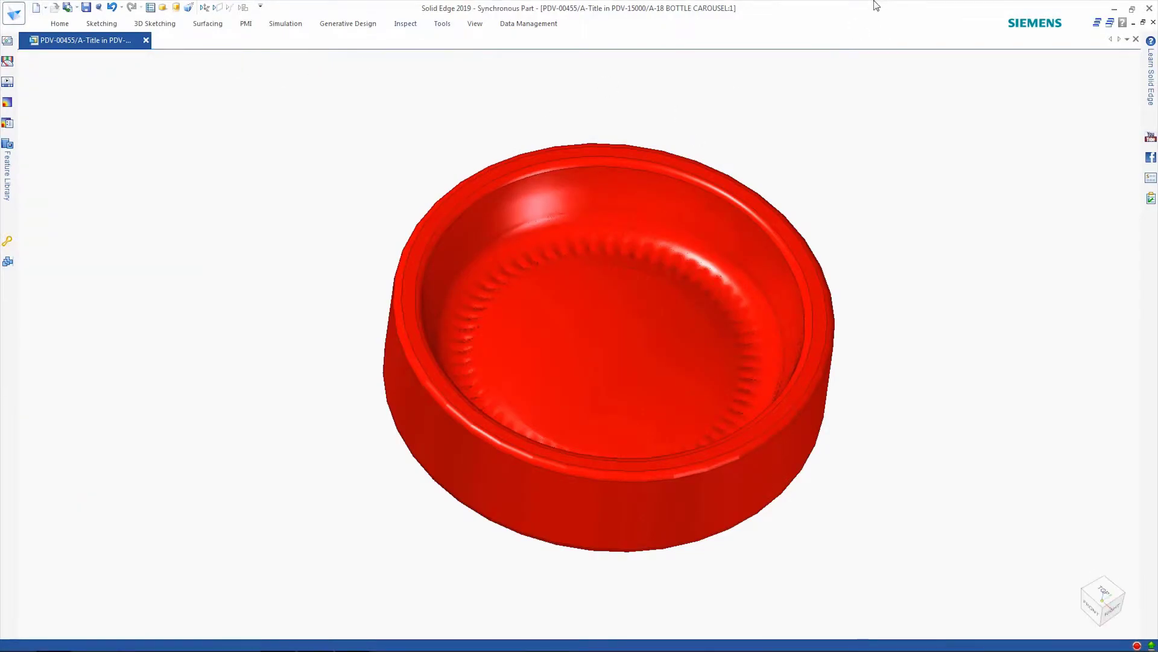